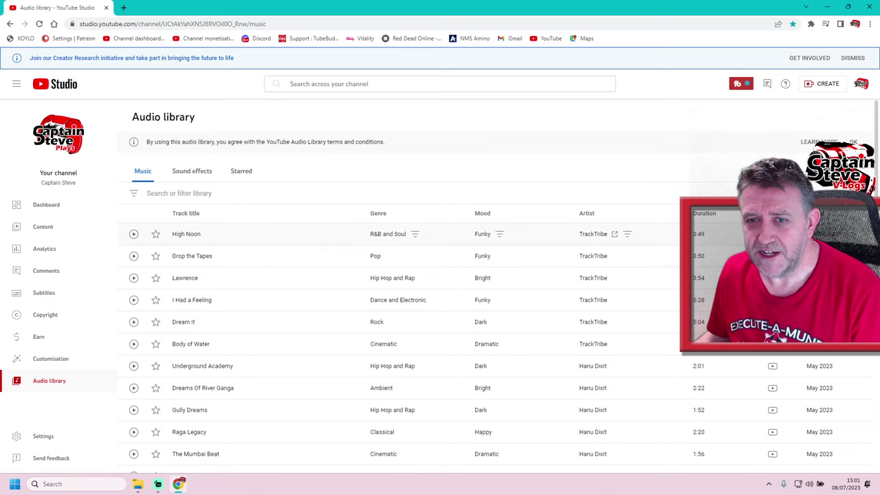
Examine the licence types of the tracks in the audio library and the explanation of the Licence type column
scroll(481, 234, down, 3)
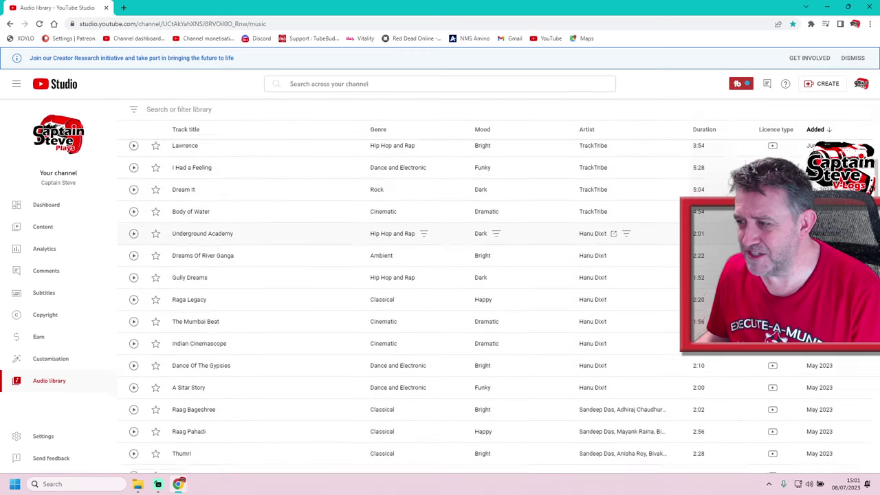
mouse_move(772, 162)
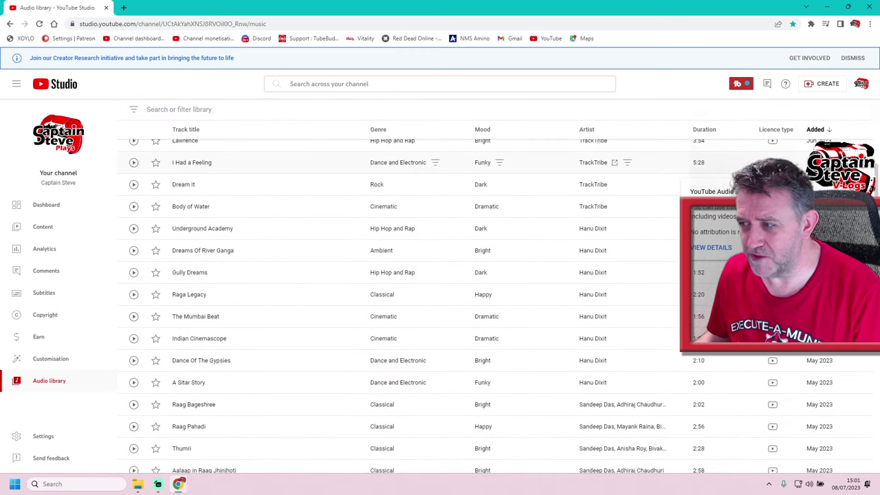
scroll(772, 163, down, 1)
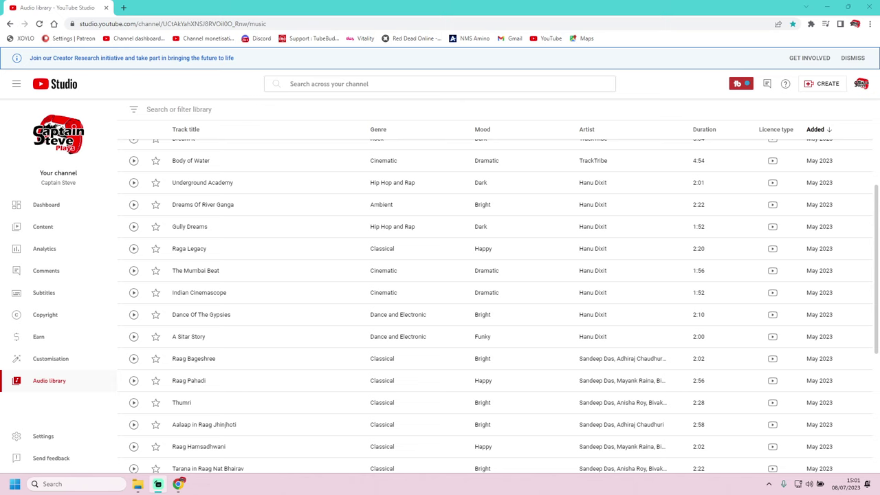
mouse_move(774, 184)
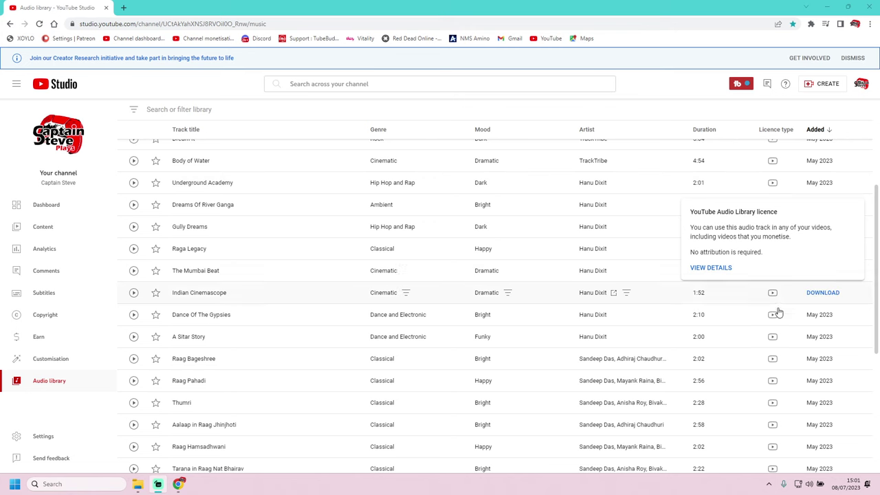
scroll(777, 310, down, 4)
scroll(783, 227, up, 4)
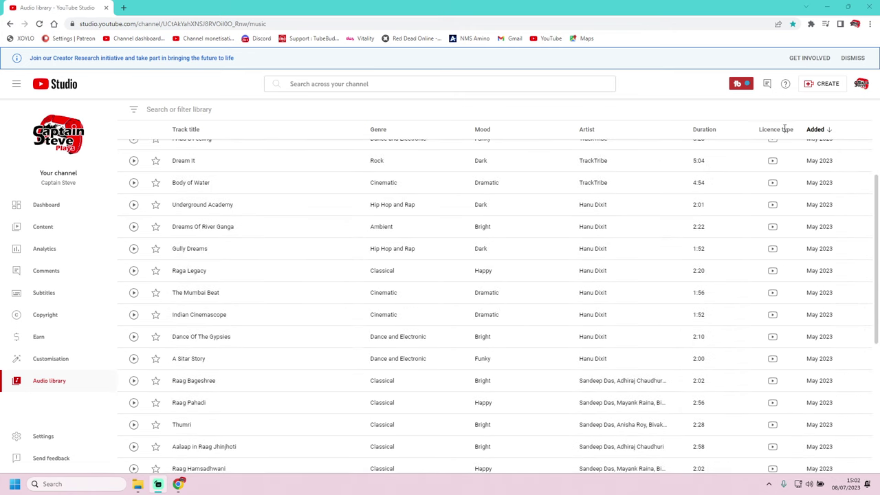
mouse_move(783, 129)
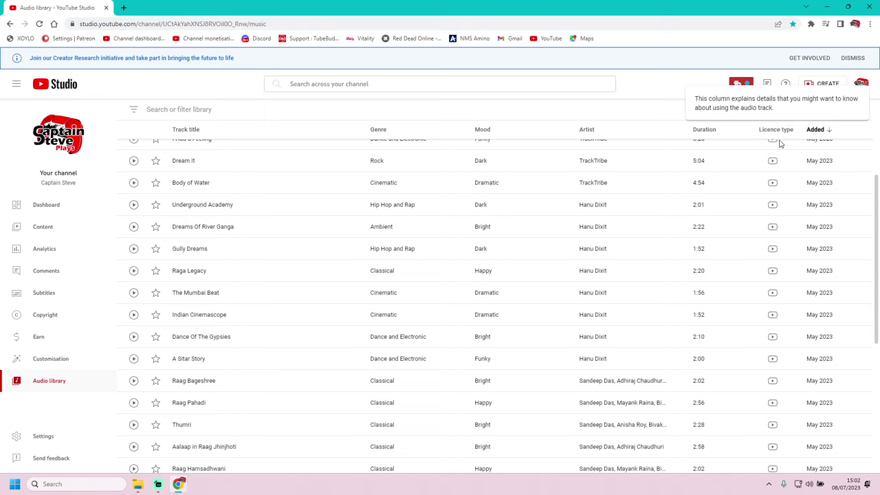
mouse_move(772, 398)
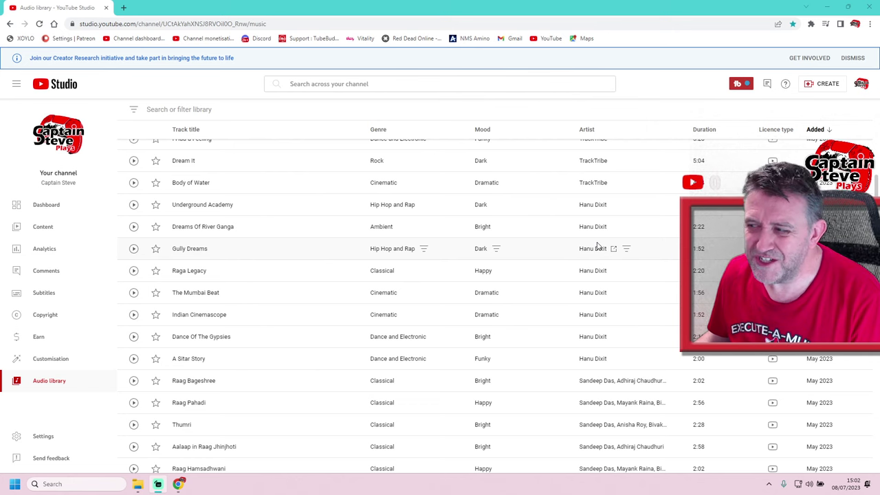
click(555, 13)
key(alt+Tab)
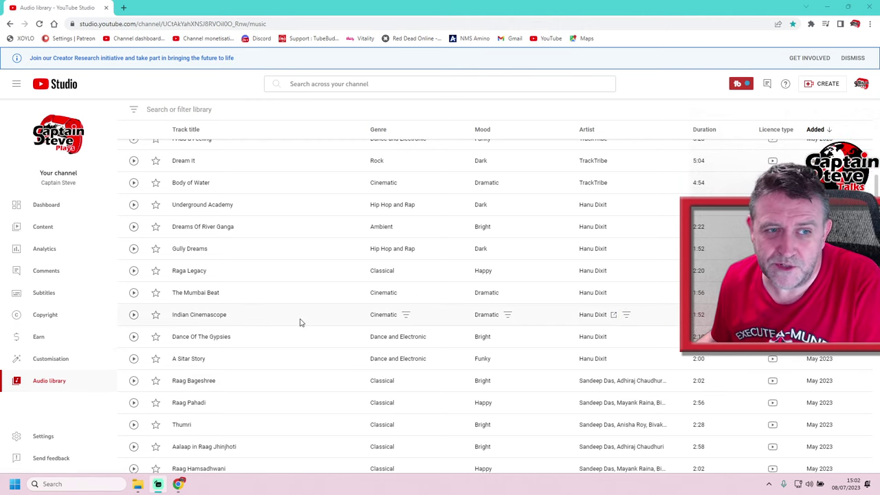
Search the music library for "mystical"
scroll(299, 322, up, 3)
scroll(299, 322, up, 1)
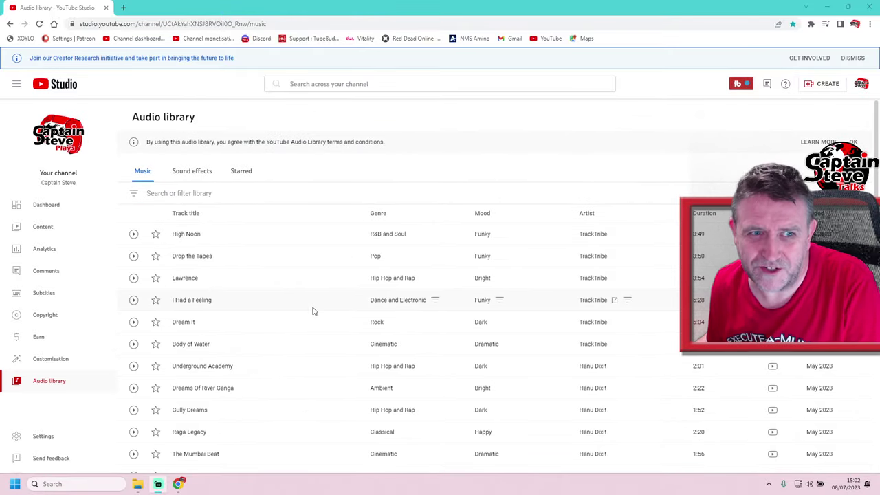
click(209, 192)
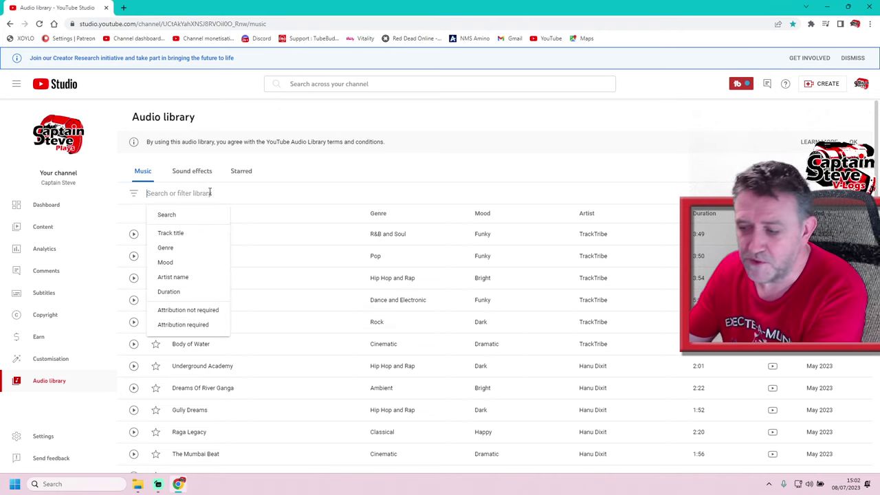
text(myt)
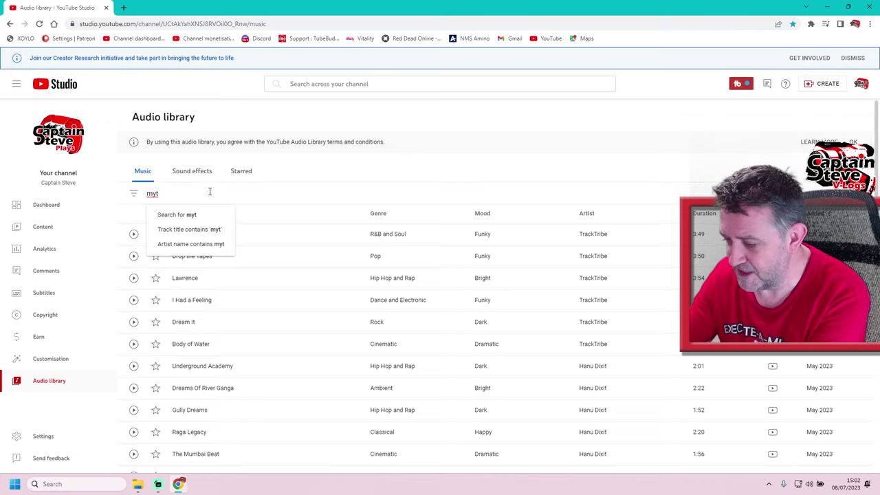
key(BackSpace)
text(sto)
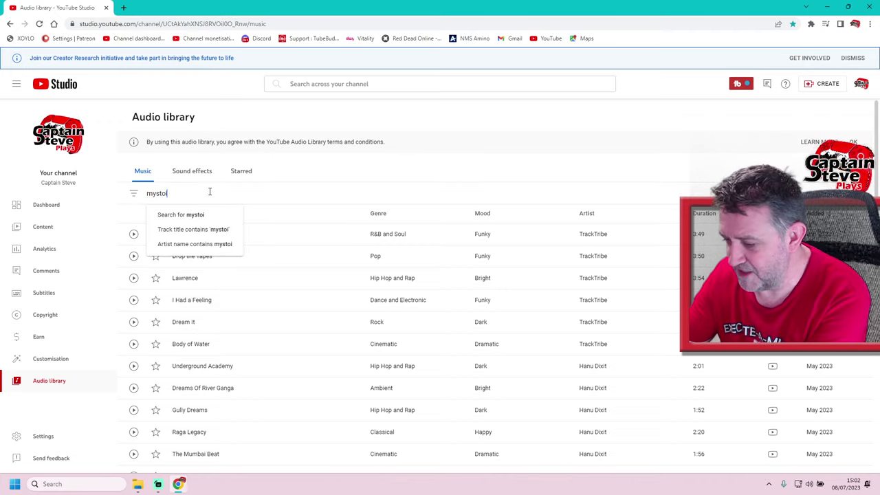
key(BackSpace)
text(ical)
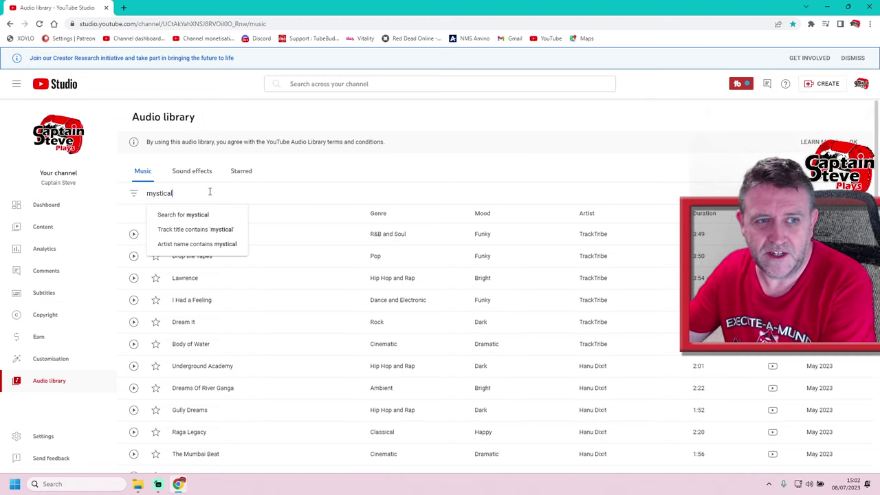
key(Return)
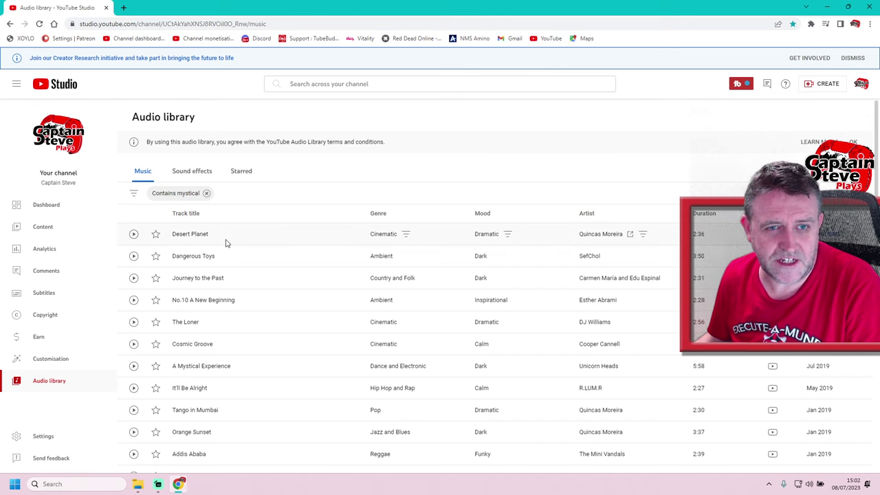
Preview the track Desert Planet while lowering the system volume, and pause it
click(133, 235)
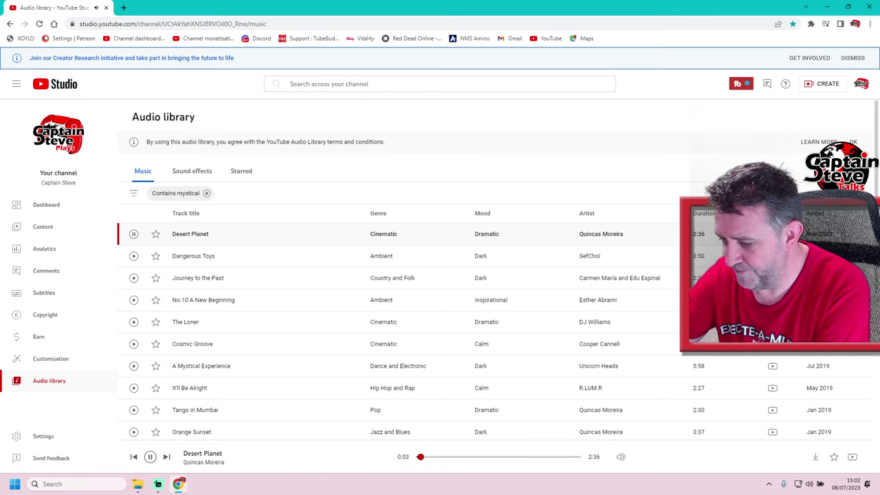
key(Down)
key(Down)
key(Down)
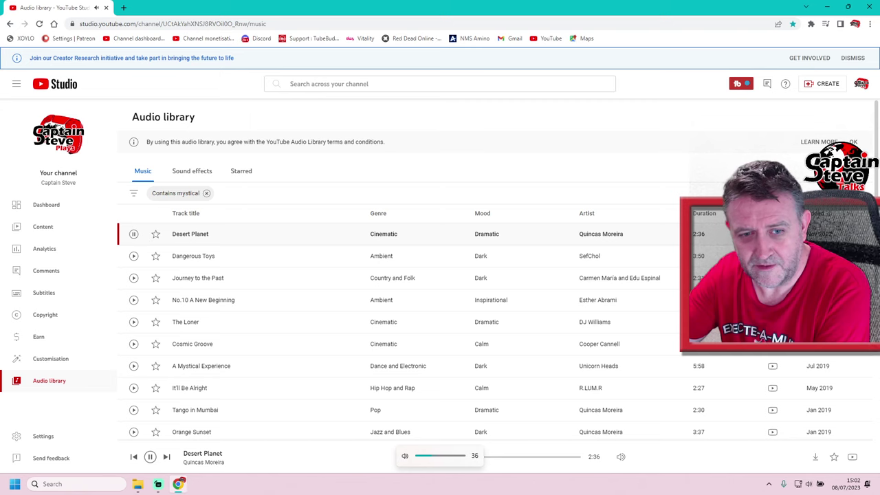
key(Down)
key(Down)
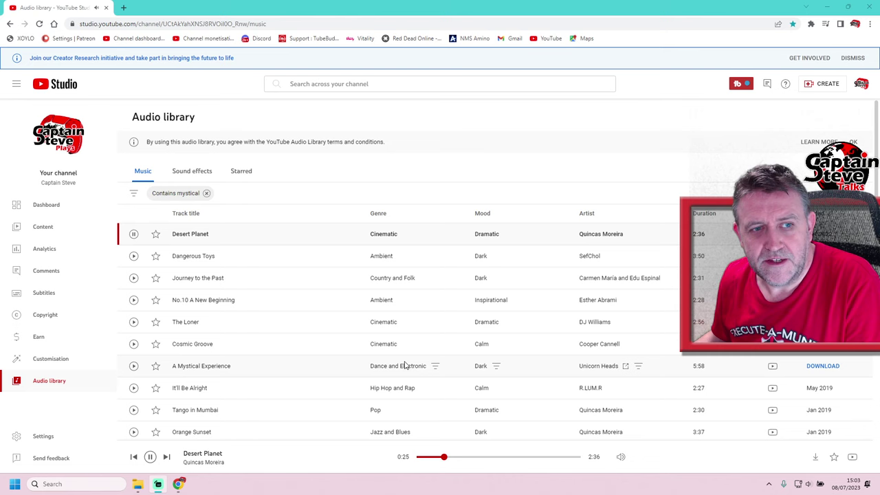
click(134, 234)
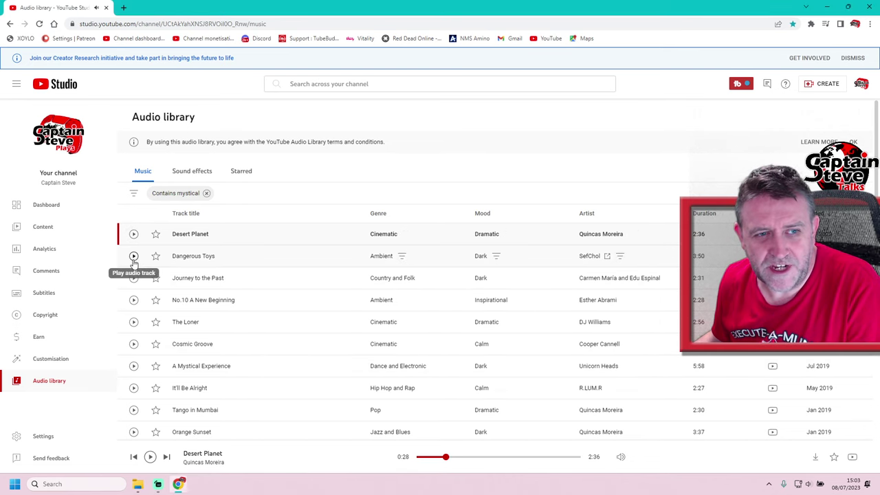
Preview Dangerous Toys, Journey to the Past and No.10 A New Beginning, and download No.10 A New Beginning
click(133, 258)
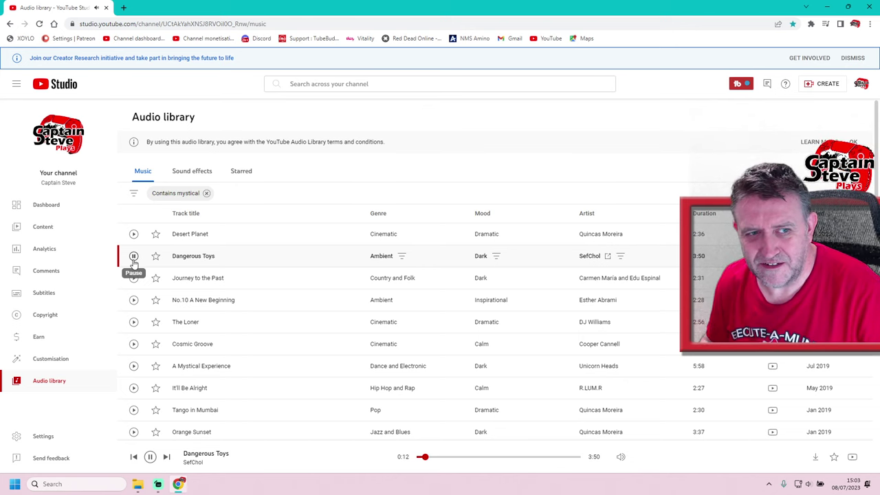
click(134, 279)
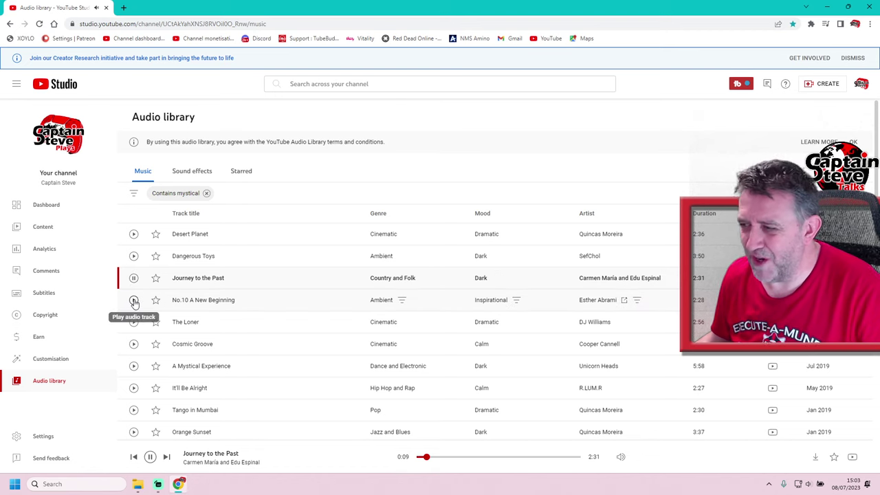
click(134, 300)
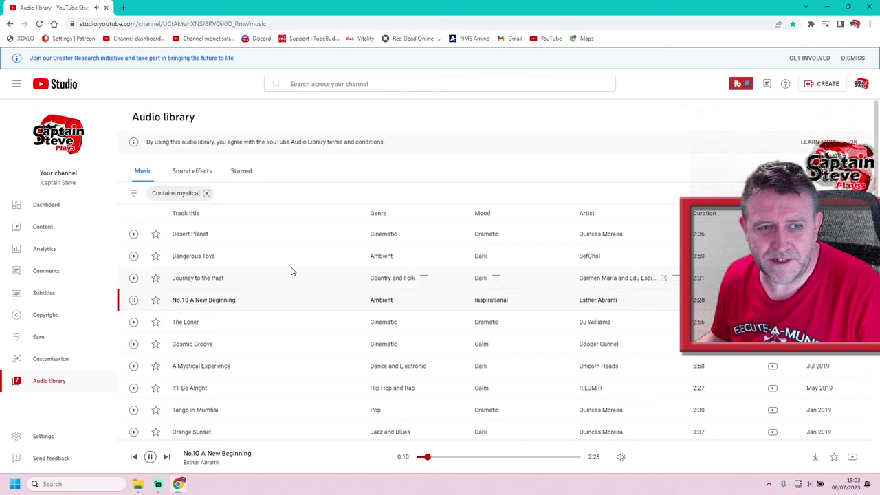
scroll(260, 279, down, 1)
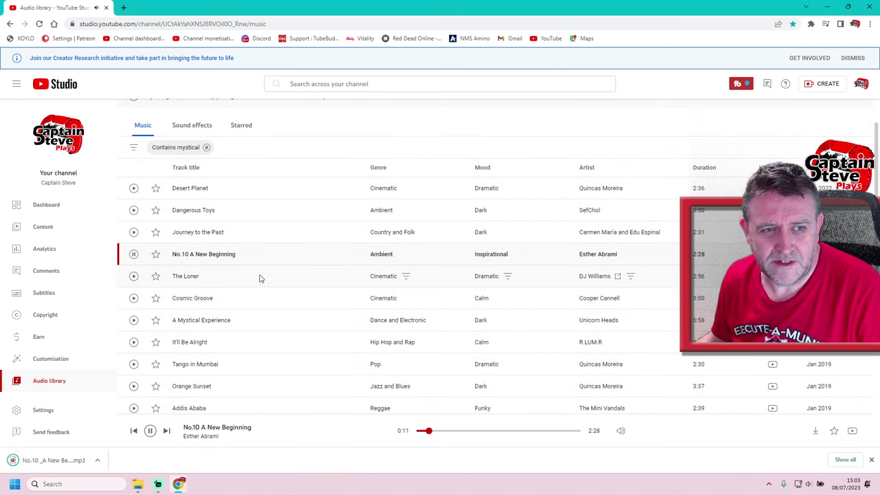
Preview The Loner and Cosmic Groove, skipping ahead to nearly one minute in Cosmic Groove
click(135, 281)
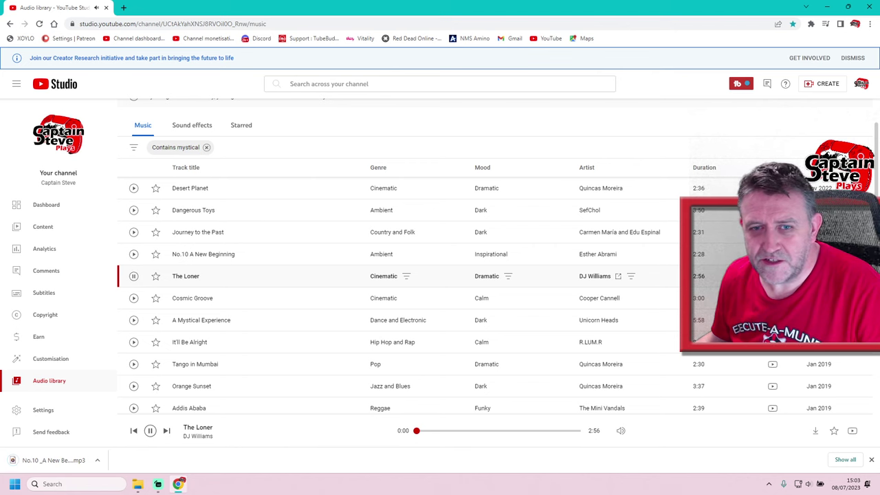
click(133, 278)
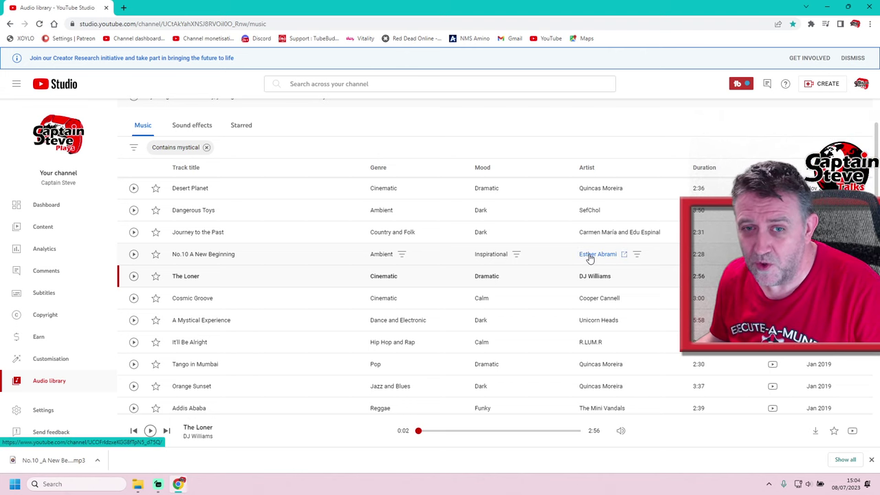
click(134, 276)
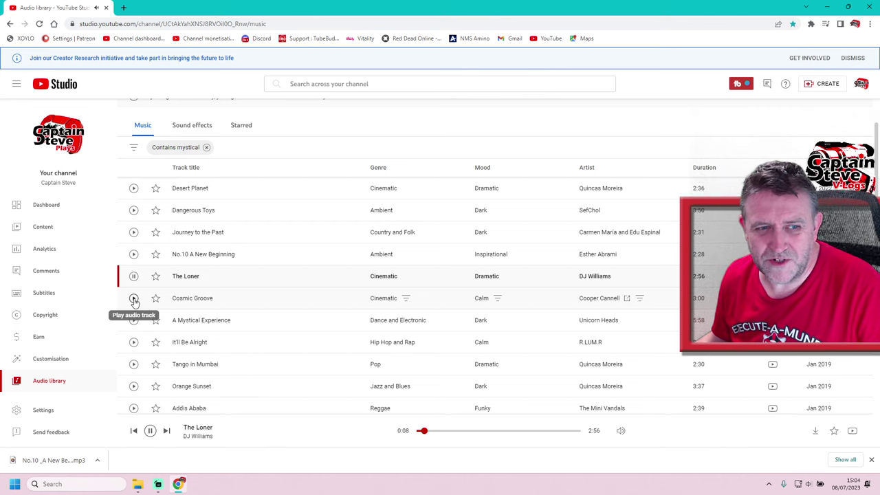
click(134, 298)
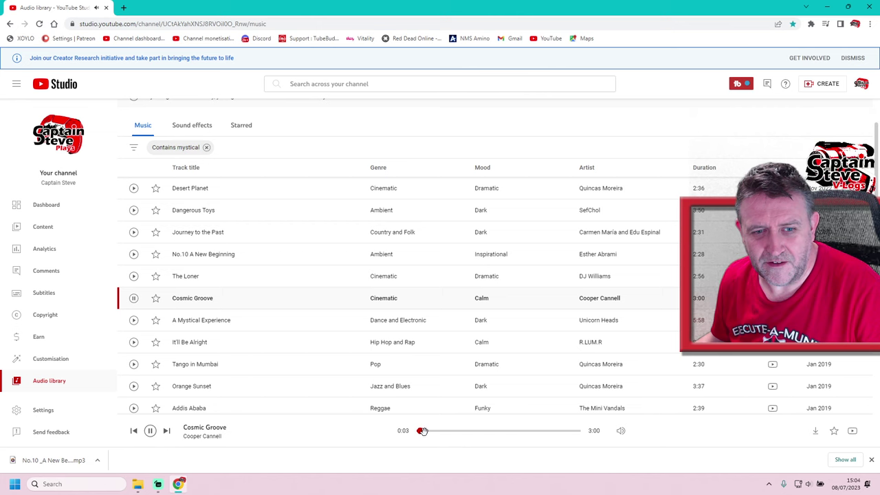
drag(422, 430, 465, 430)
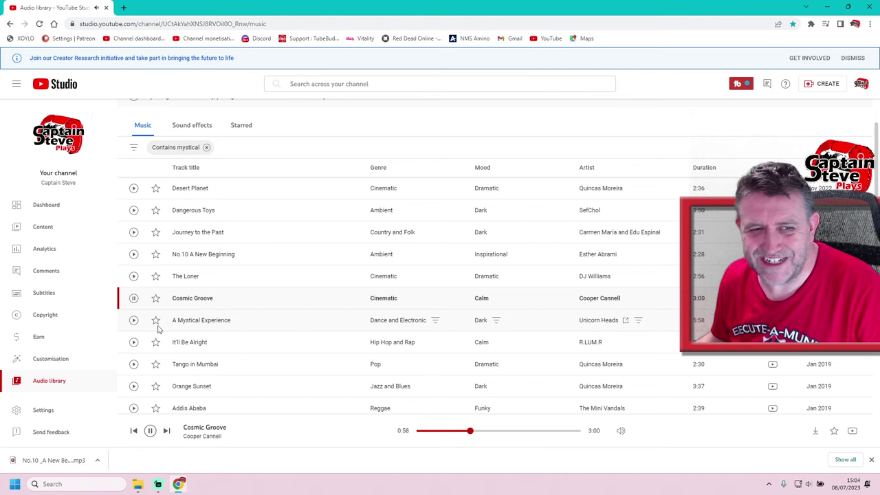
Preview A Mystical Experience, skip ahead to about 0:45, and download the track
click(134, 320)
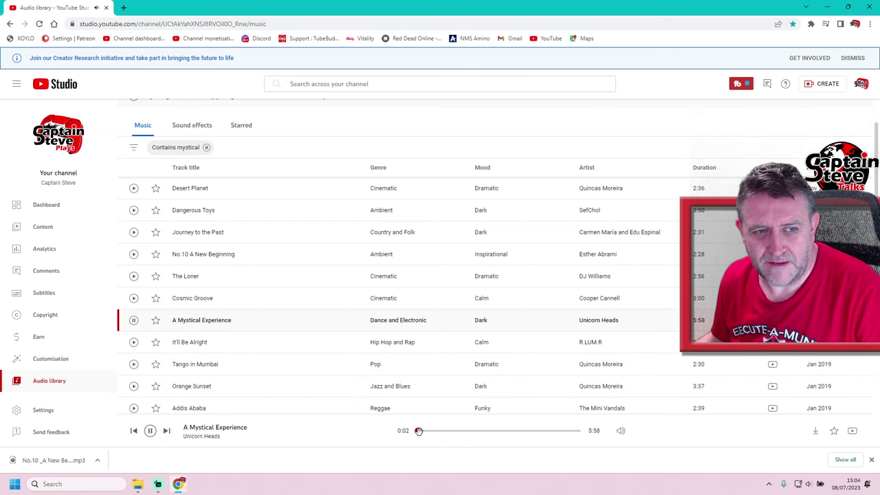
drag(417, 430, 438, 431)
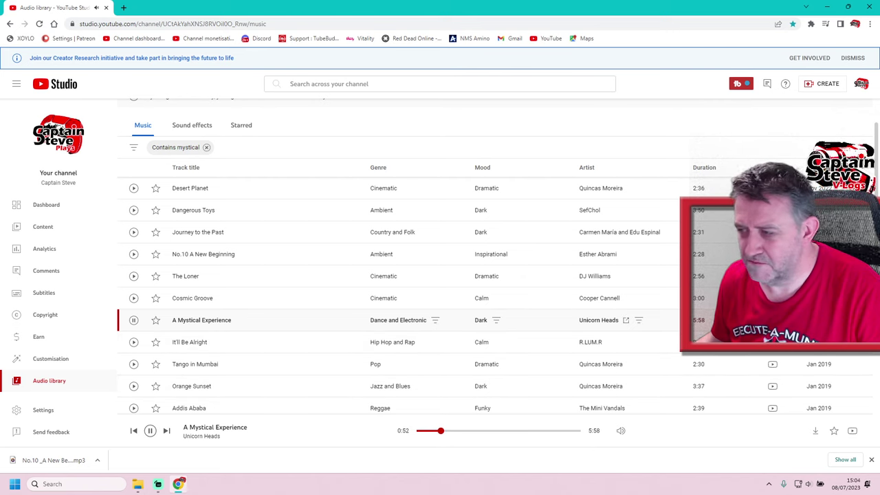
click(821, 319)
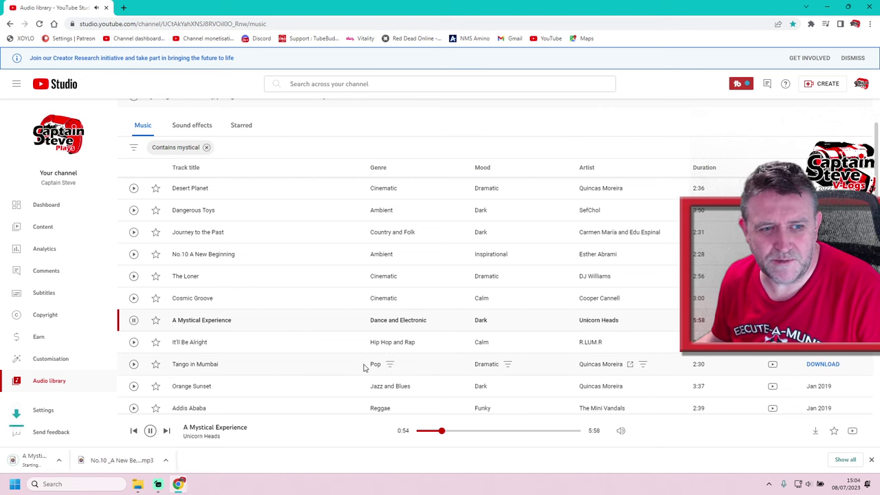
Preview It'll Be Alright from about 0:32, as well as Tango in Mumbai and Orange Sunset
click(133, 343)
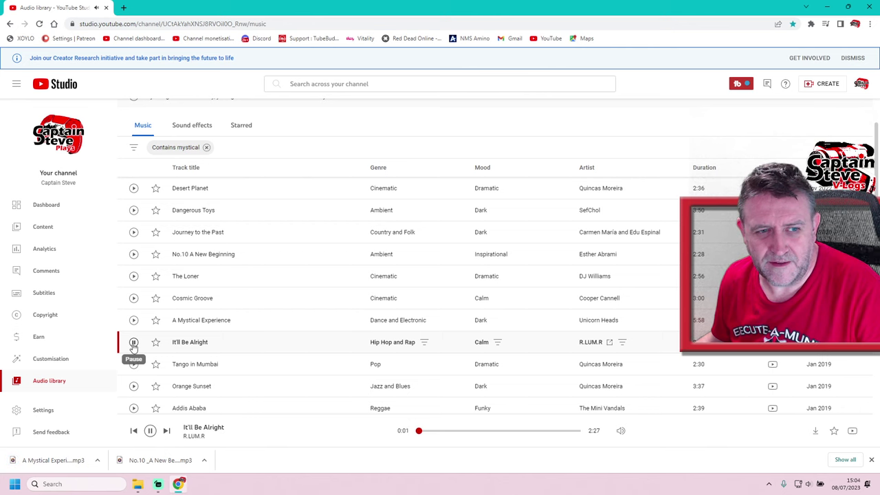
drag(436, 436, 451, 430)
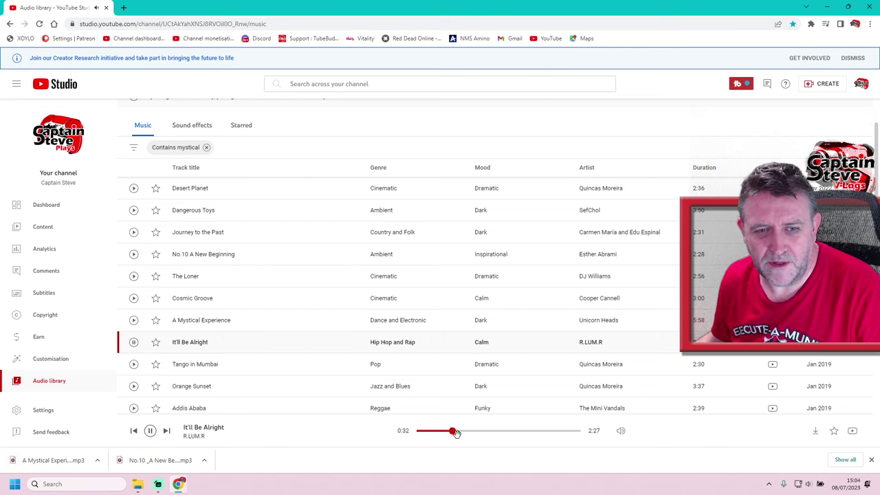
click(133, 364)
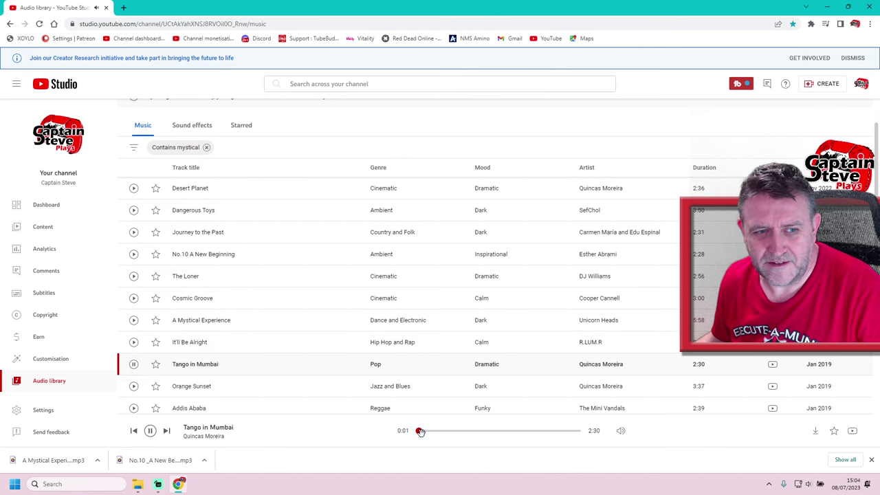
click(133, 386)
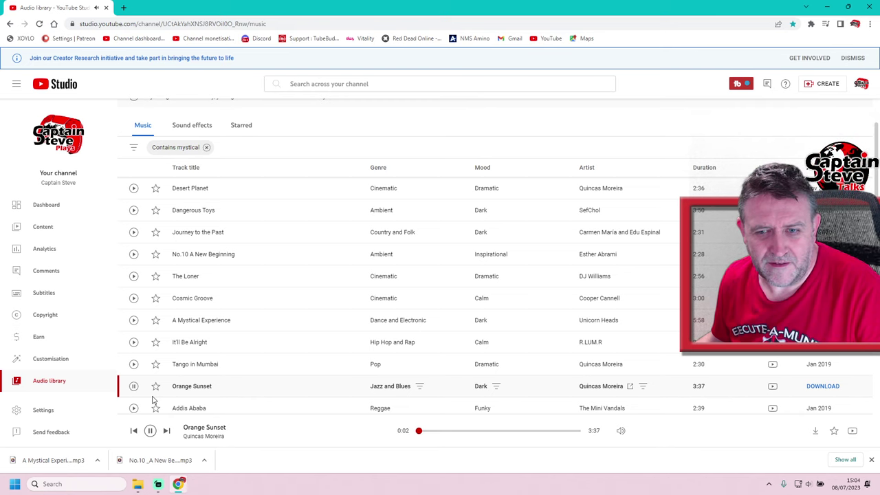
scroll(212, 373, down, 3)
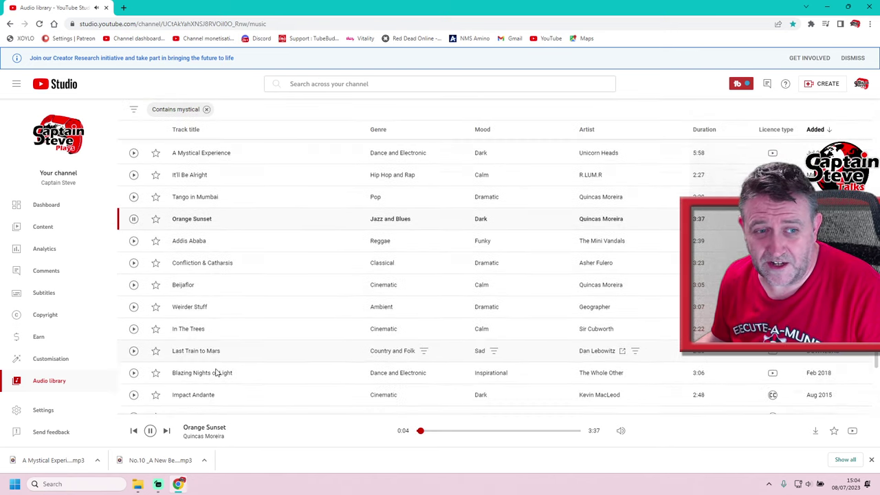
Preview Weirder Stuff from partway through and download it, and preview Ghost Dance from about 0:15
click(134, 291)
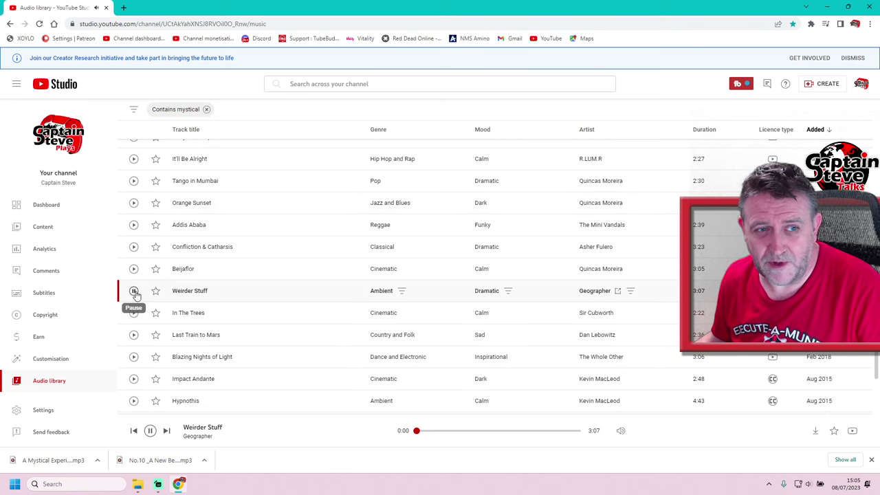
click(447, 430)
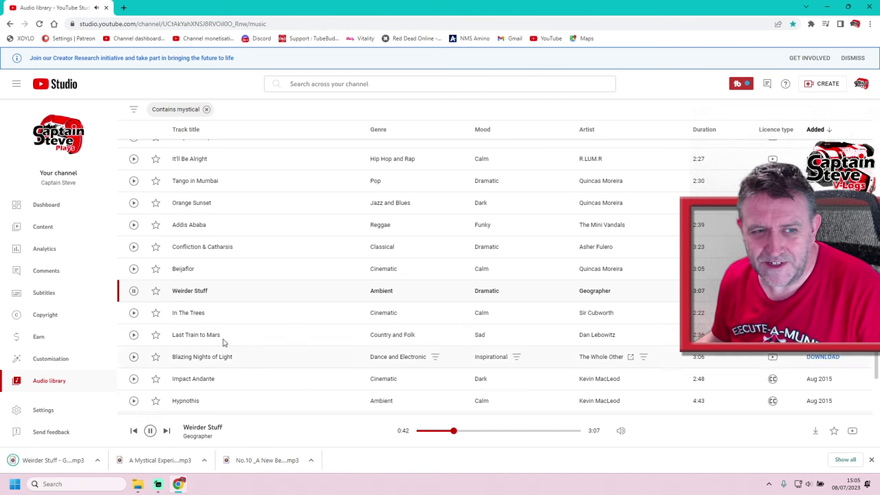
scroll(246, 331, down, 4)
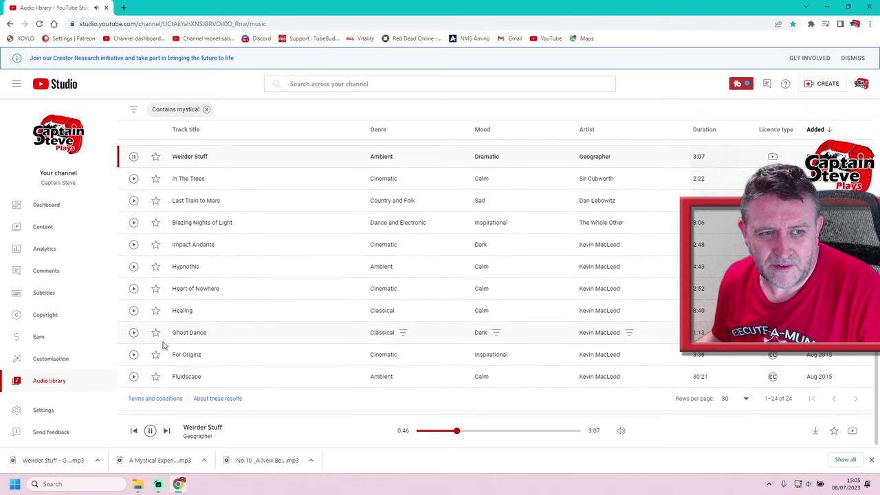
click(134, 332)
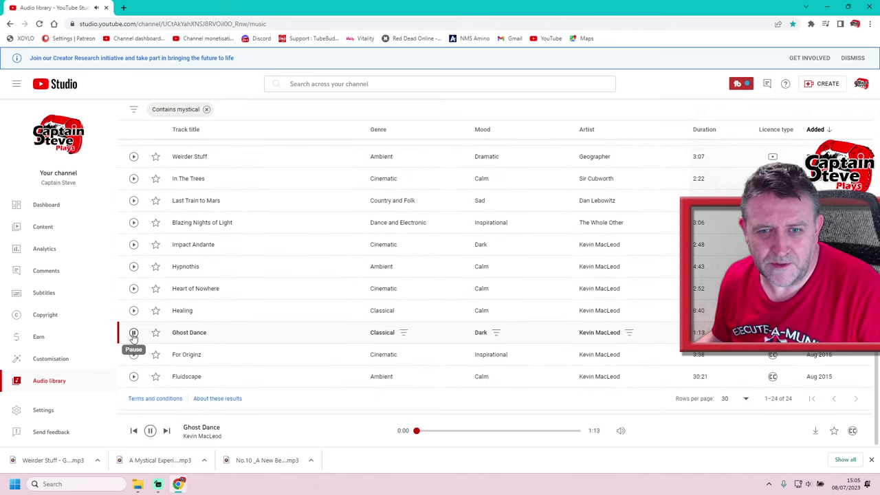
click(448, 430)
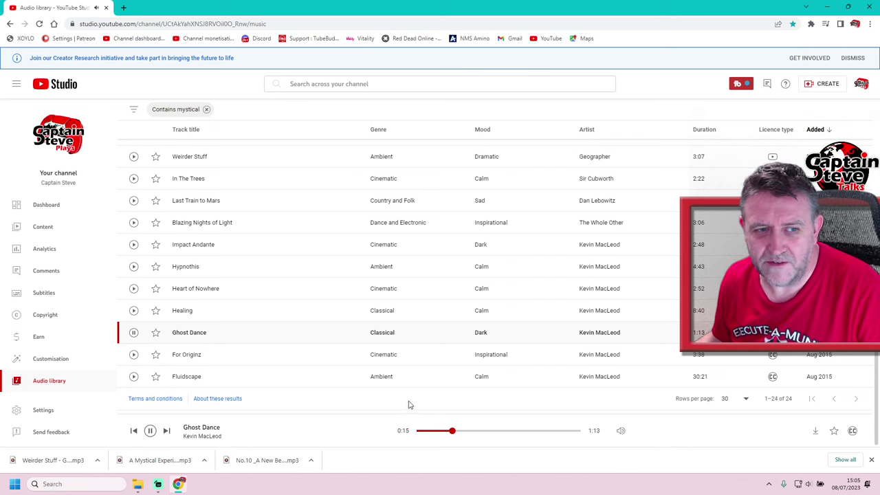
click(134, 332)
Review the Creative Commons Attribution 4.0 licence details and required attribution text for Hypnothis
scroll(306, 354, up, 3)
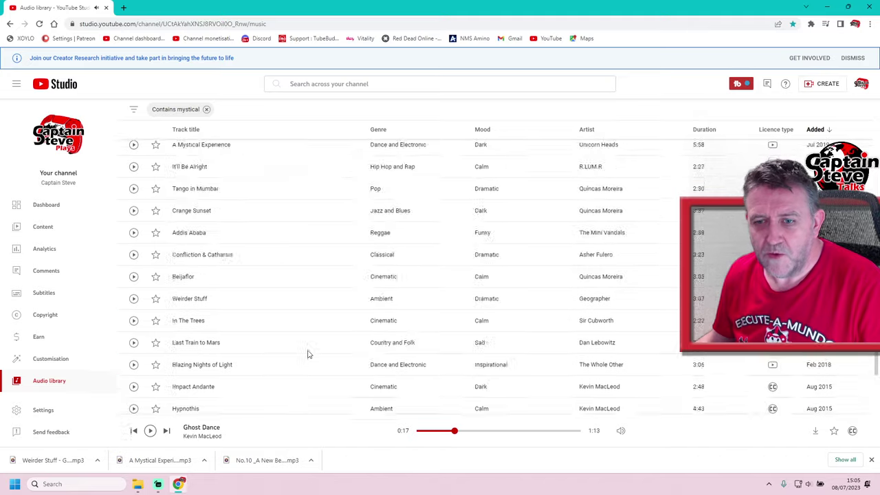
scroll(307, 353, down, 3)
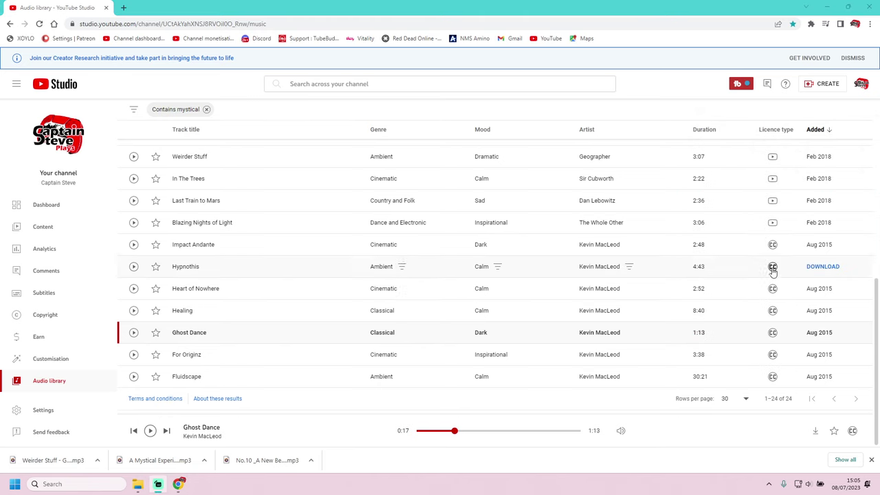
mouse_move(772, 269)
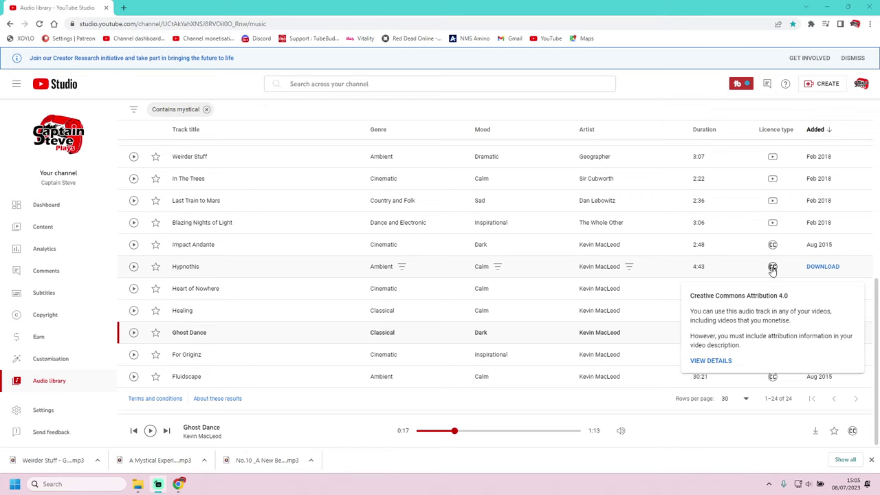
click(711, 361)
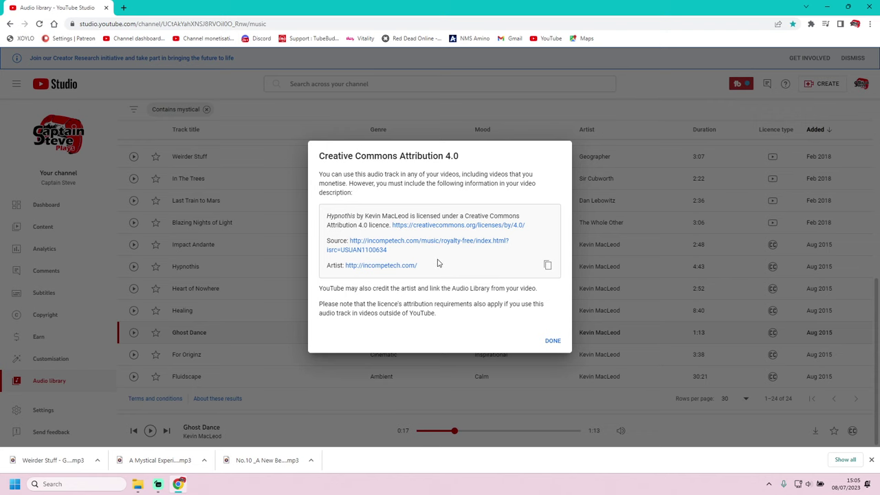
click(550, 340)
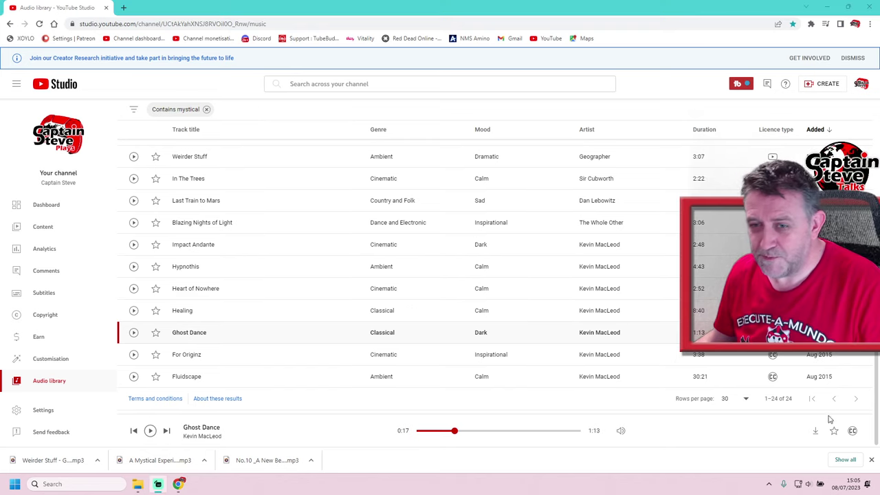
Remove the "mystical" filter and search the audio library for "wizard"
scroll(231, 131, up, 2)
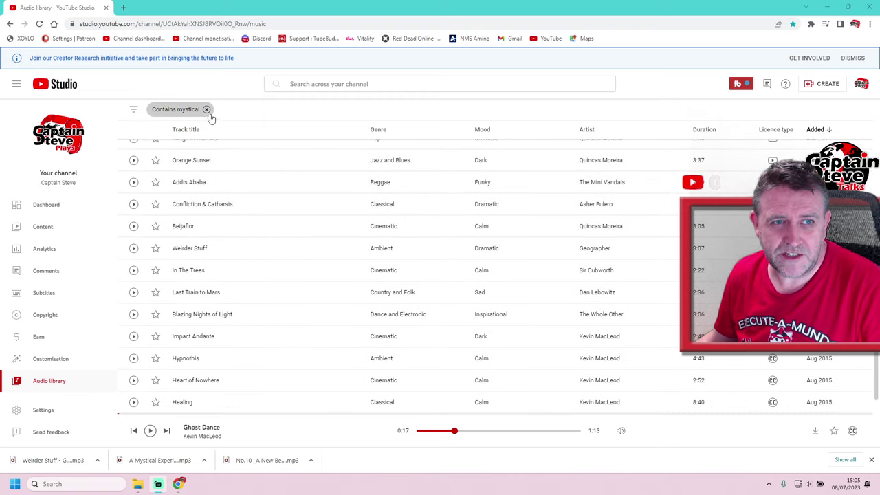
click(206, 109)
scroll(215, 114, up, 3)
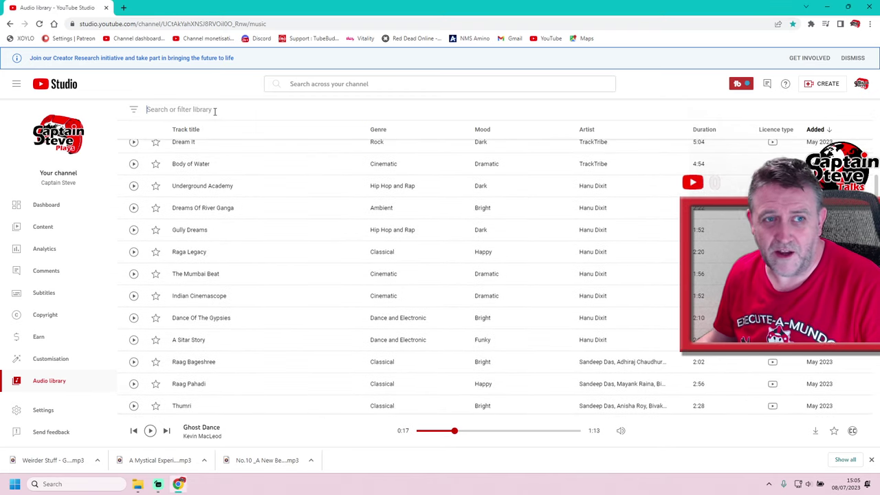
click(214, 110)
text(wizard)
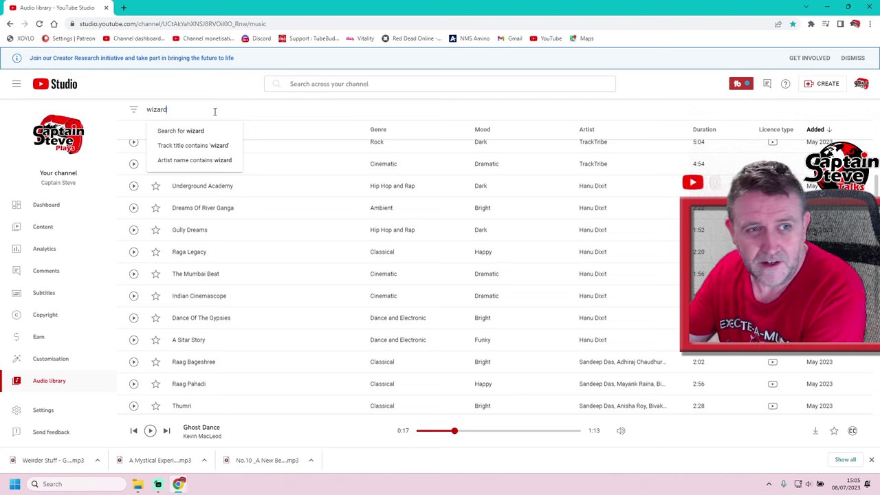
key(Return)
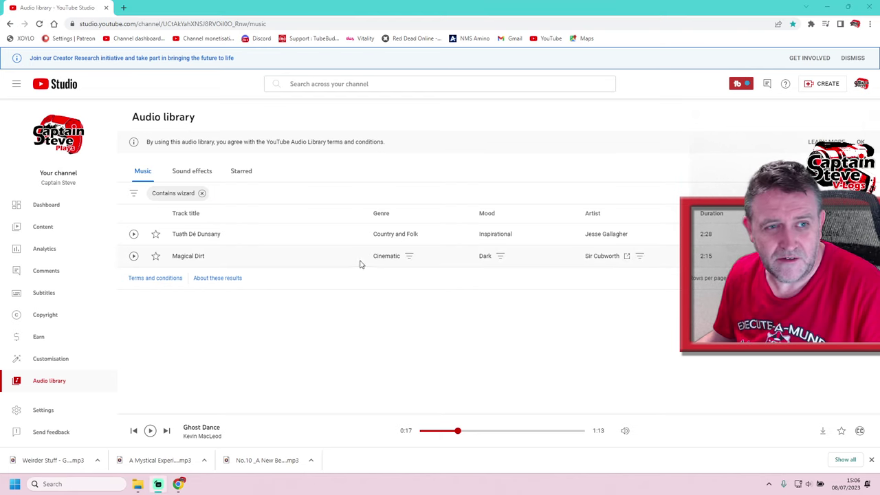
Preview Tuath Dé Dunsany, skipping ahead to about 0:30, and Magical Dirt, and download Magical Dirt
click(135, 235)
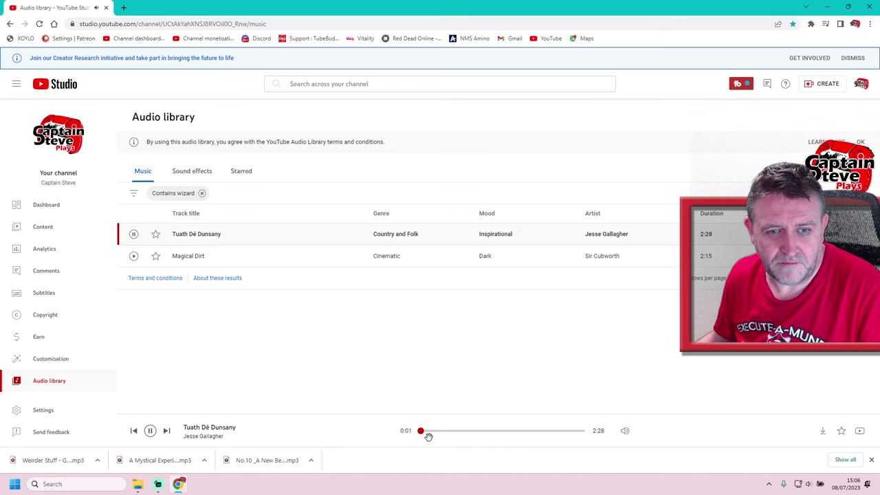
drag(420, 430, 449, 430)
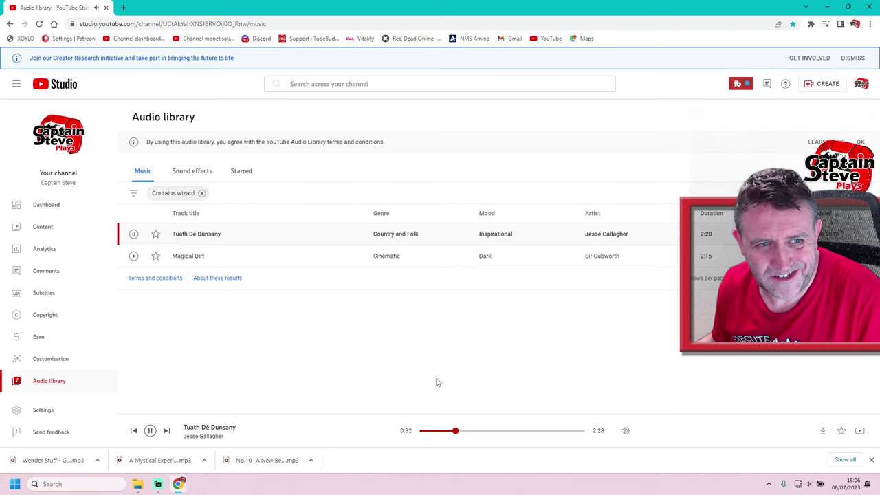
click(134, 256)
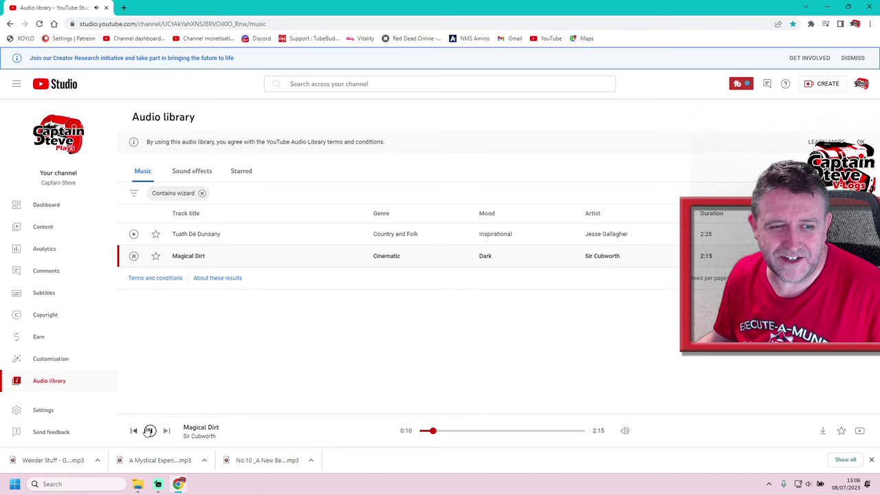
click(150, 431)
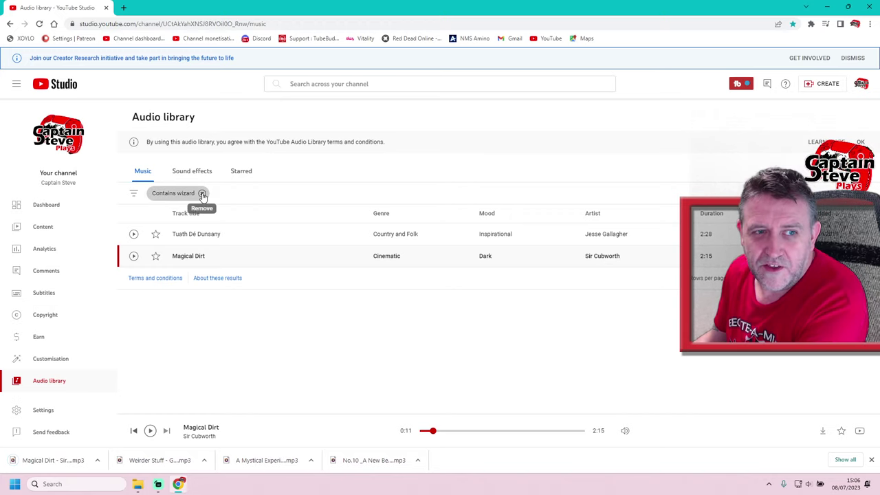
Replace the "wizard" filter with a music search for "magical"
click(202, 194)
click(206, 193)
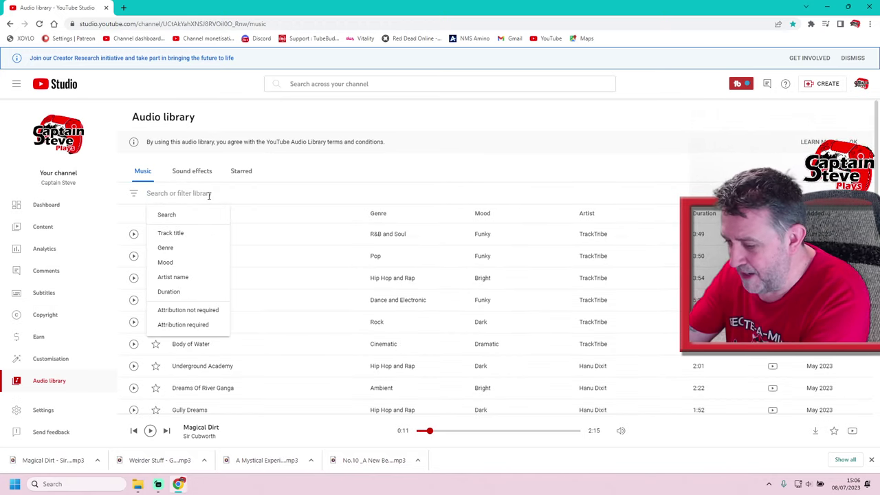
text(magical)
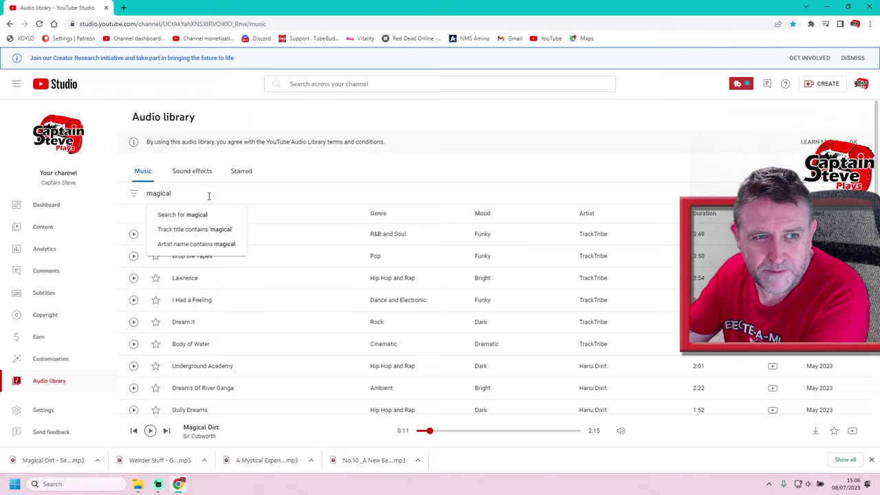
key(Return)
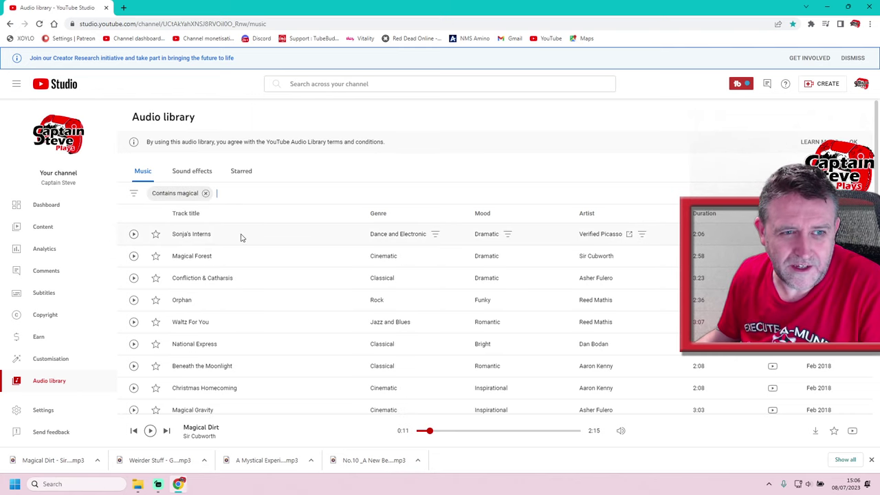
Preview Magical Forest from about 0:23 and again from further in, and download the track
click(133, 255)
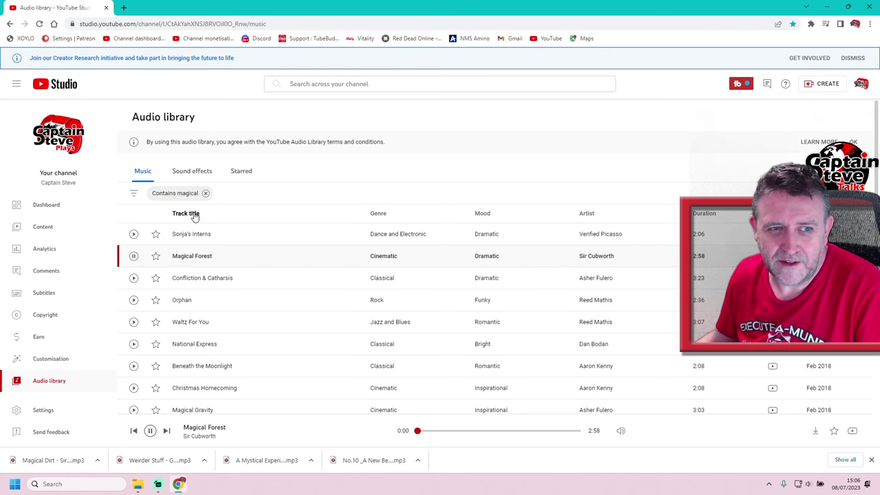
drag(418, 430, 438, 430)
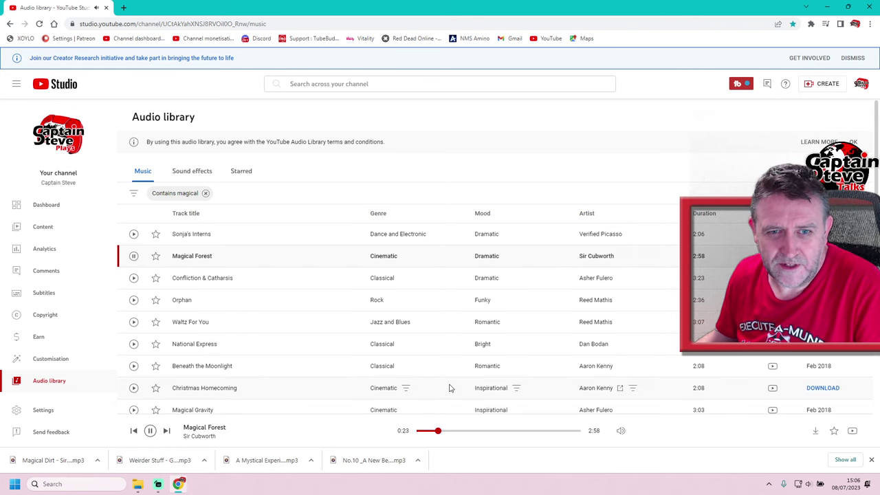
click(484, 430)
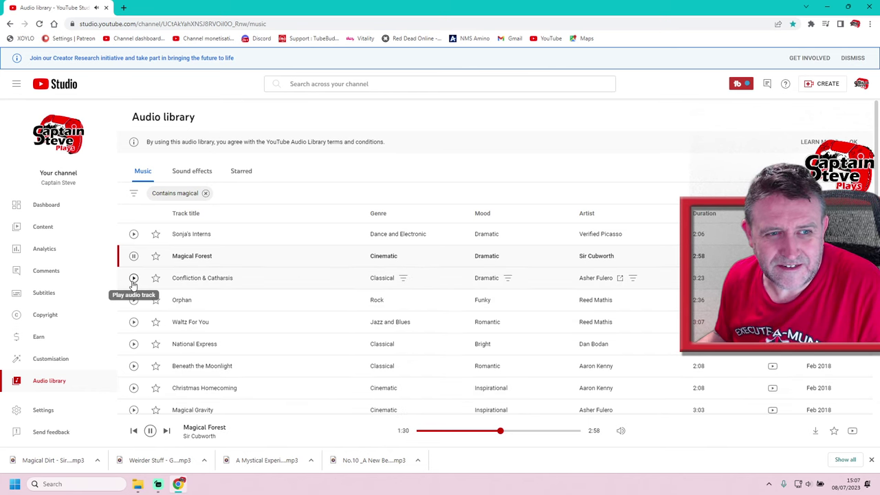
click(821, 256)
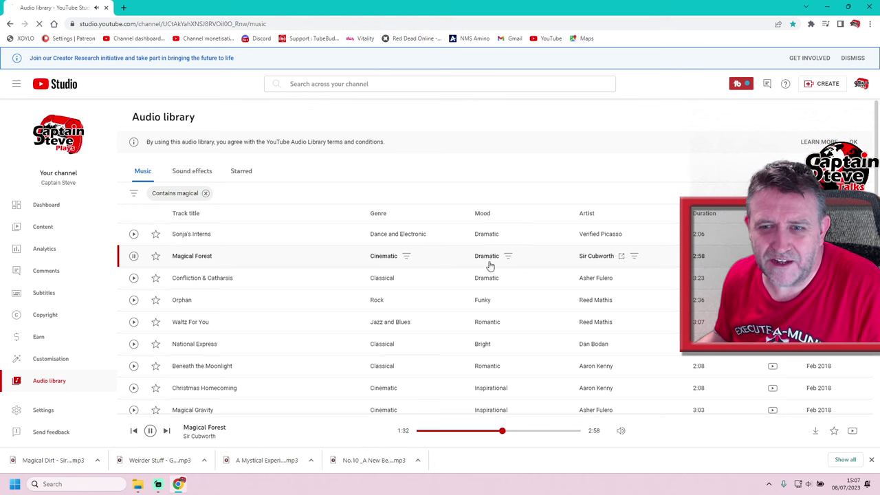
Preview Sonja's Interns and Confliction & Catharsis, skipping ahead past the opening of each track
click(135, 235)
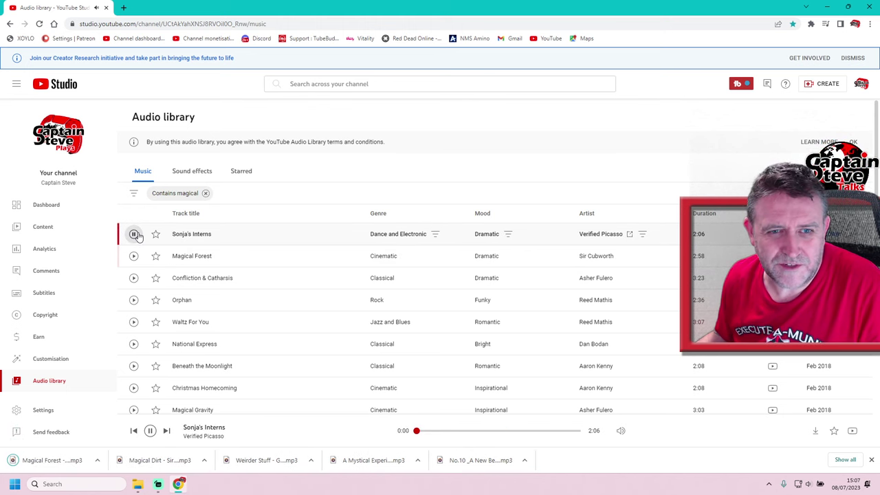
click(461, 430)
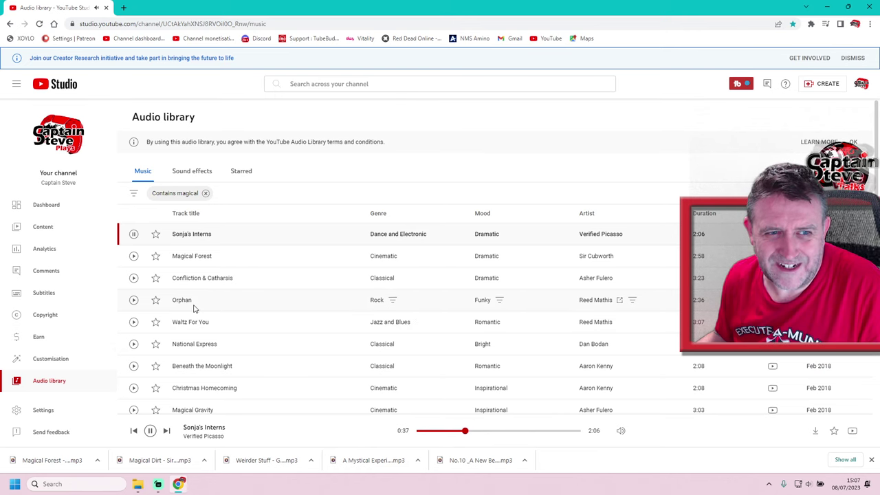
click(134, 278)
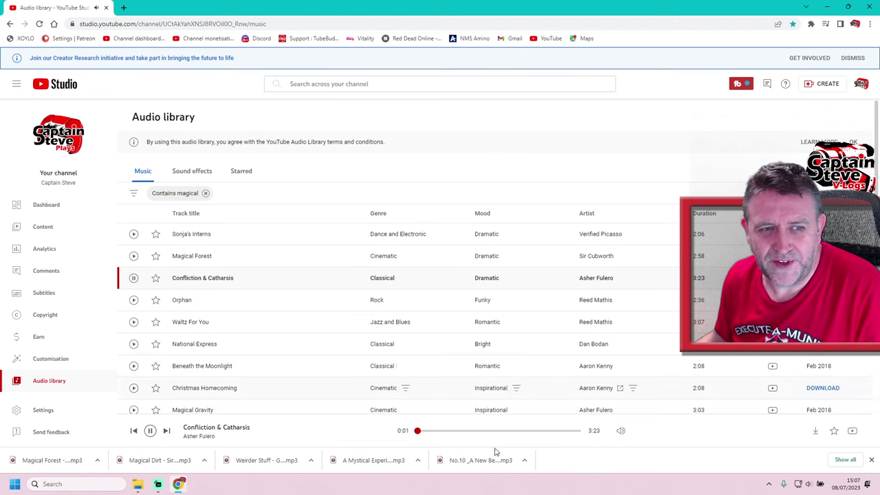
click(454, 430)
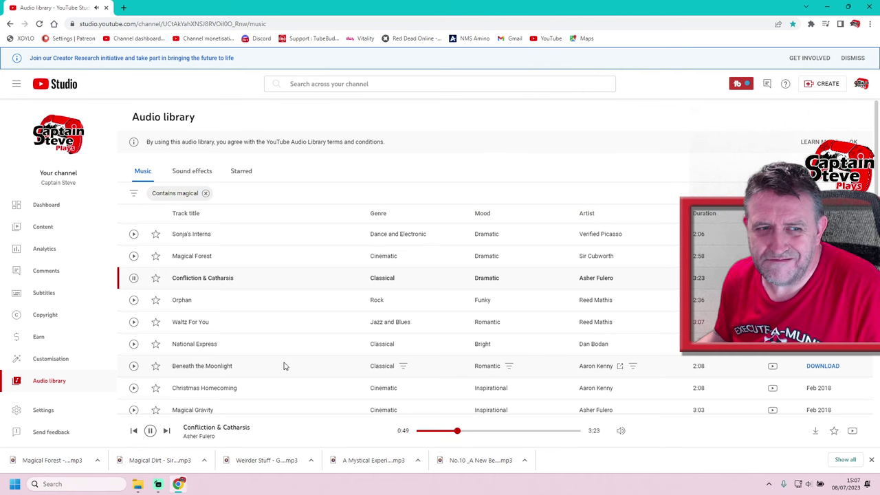
Preview Orphan and Waltz For You from beyond their openings, download Orphan, and start playing National Express
click(133, 301)
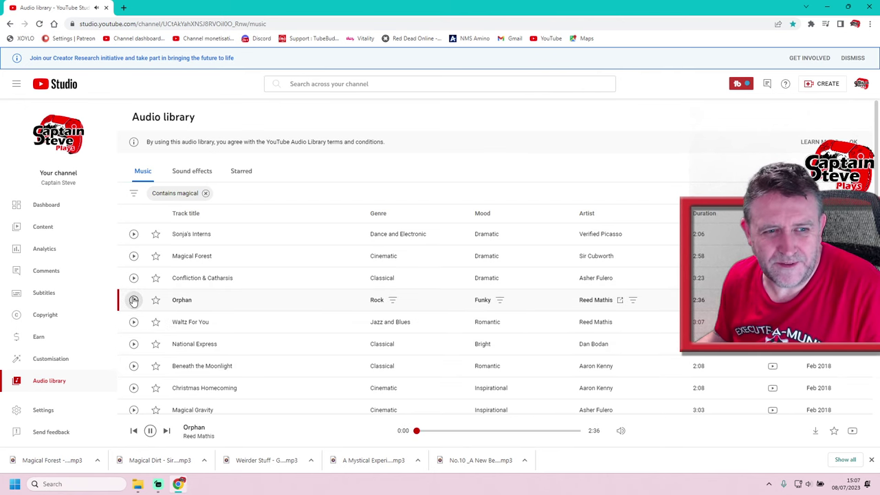
click(466, 430)
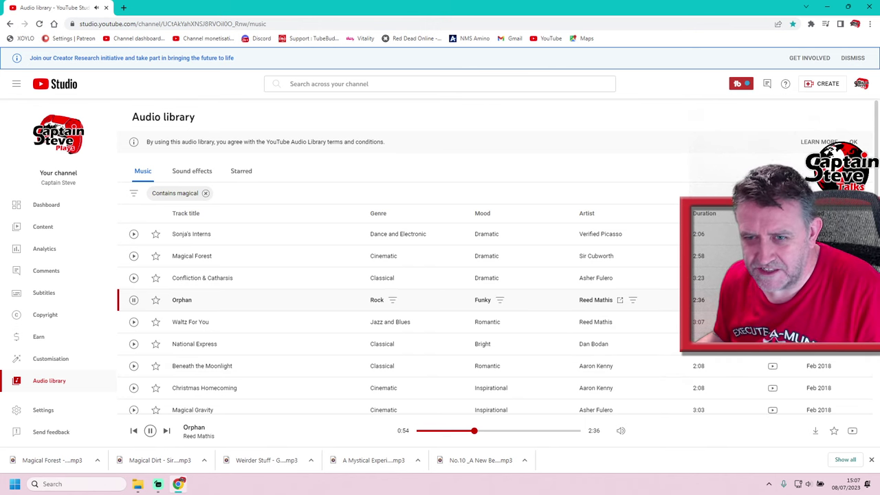
click(134, 322)
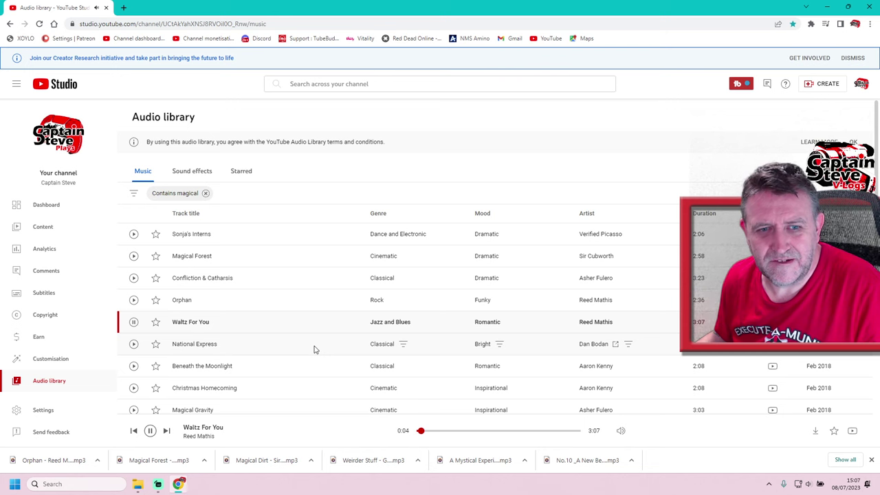
click(465, 431)
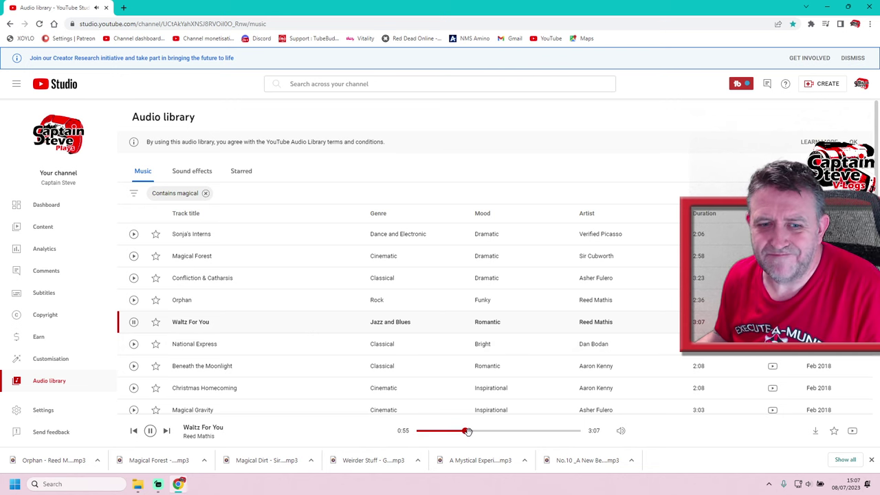
scroll(300, 369, down, 3)
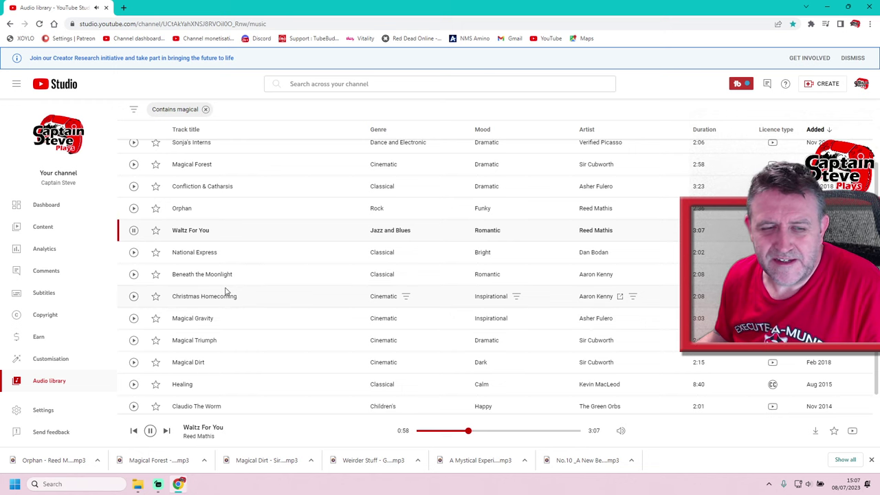
click(134, 252)
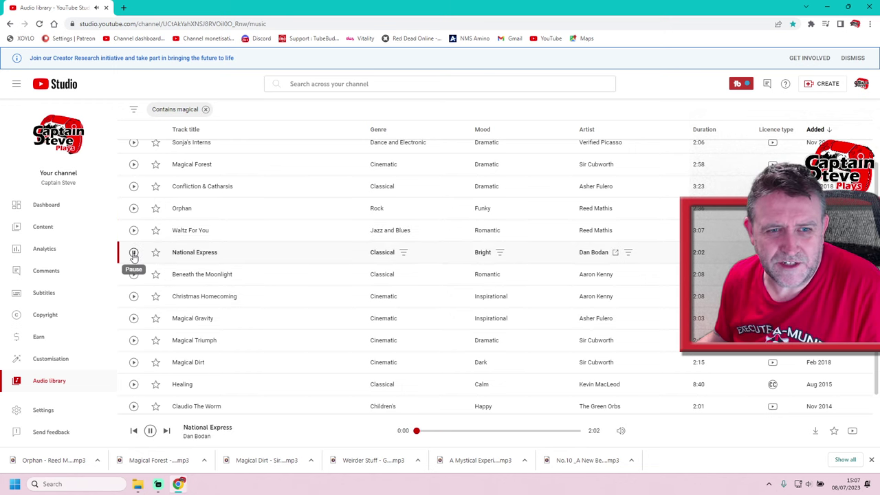
Preview National Express past its opening and download it, and preview Beneath the Moonlight from further in
click(463, 430)
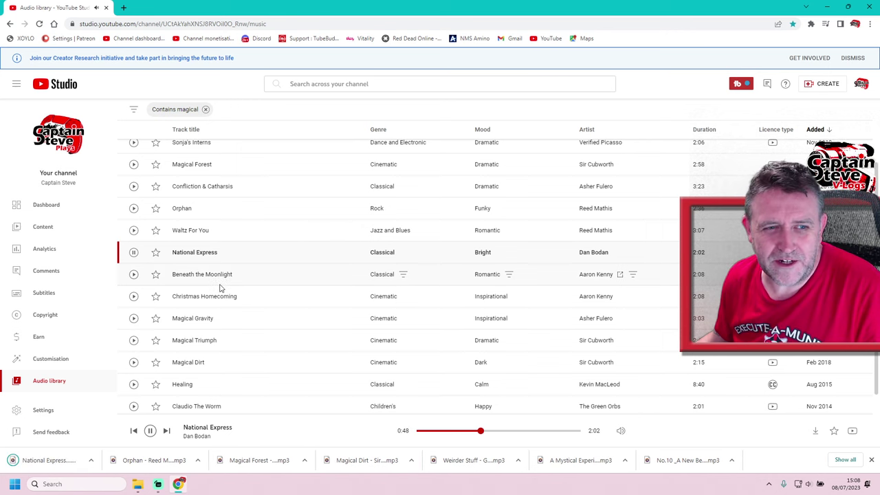
click(133, 274)
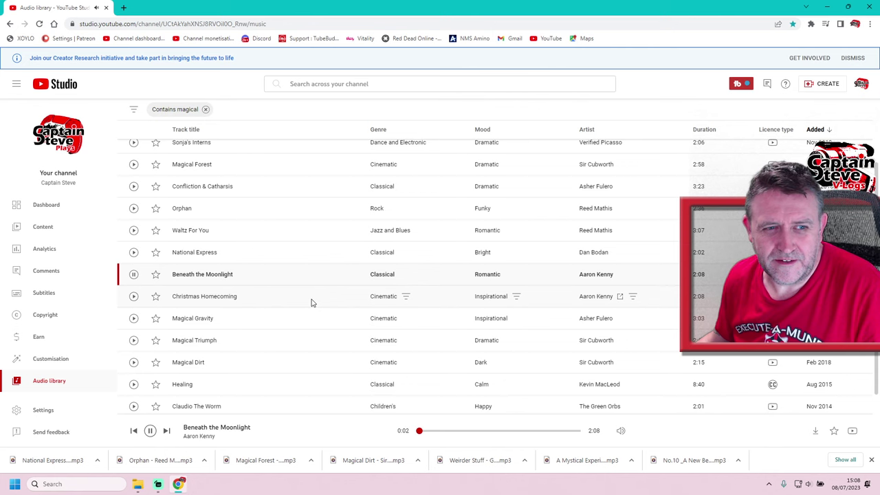
click(481, 430)
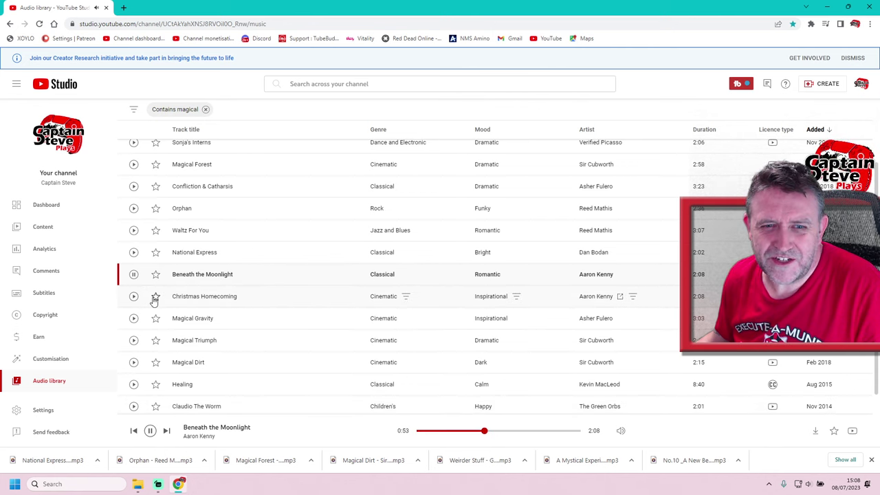
Preview Christmas Homecoming and Magical Gravity, skipping ahead to nearly halfway through each track
click(134, 296)
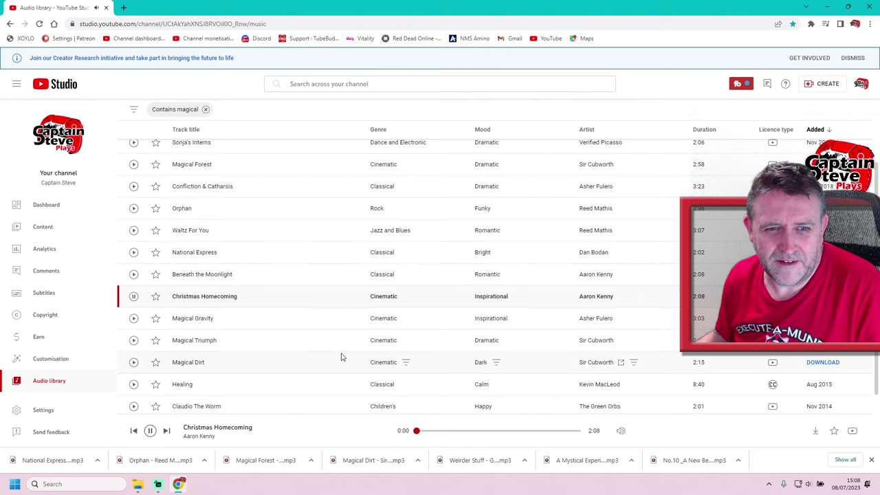
click(483, 430)
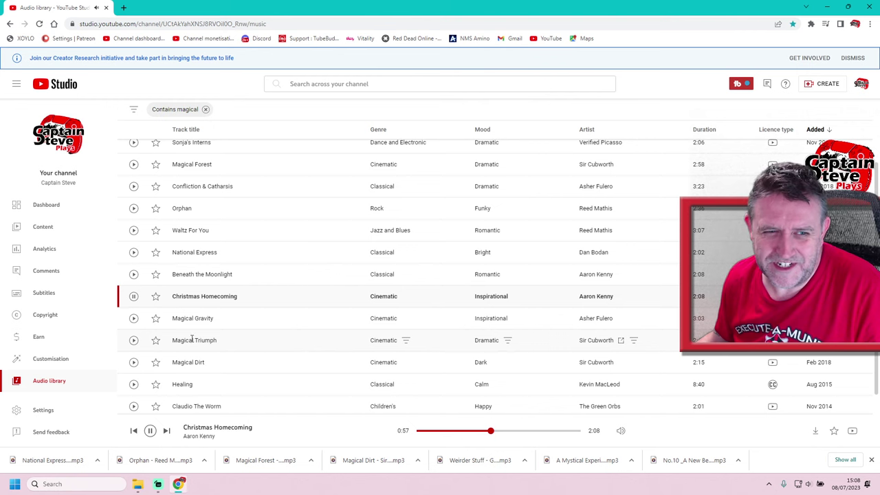
click(133, 318)
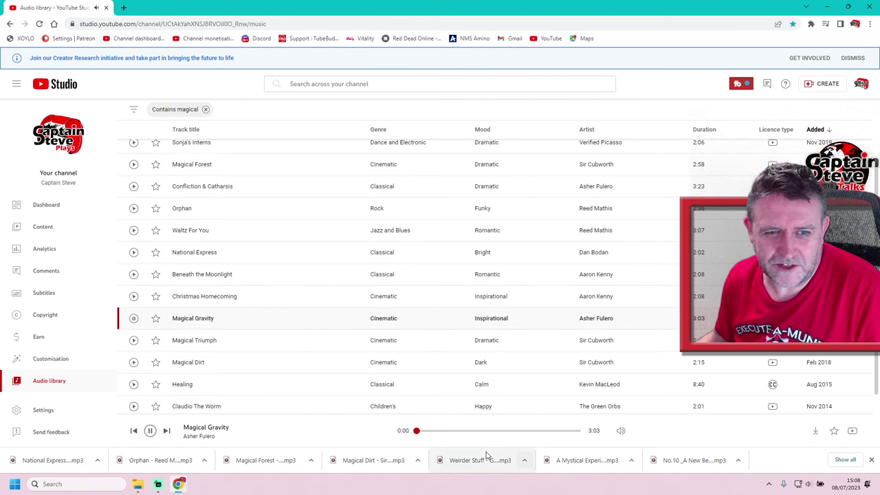
click(486, 429)
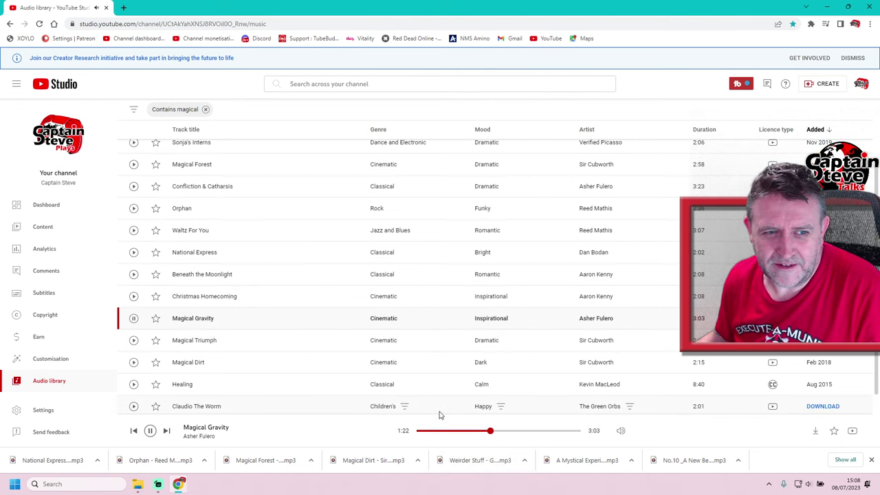
Preview Nemesis by ALBIS, skip ahead past its opening, and download the track
scroll(216, 371, down, 1)
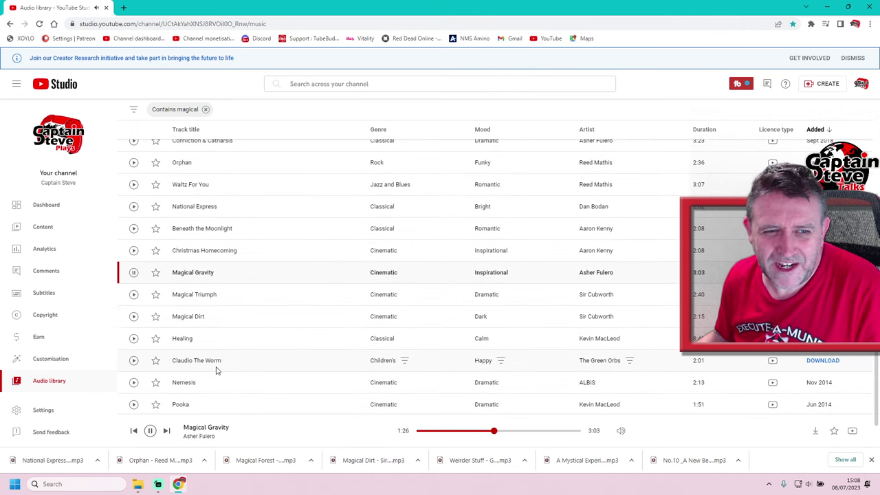
scroll(216, 371, down, 1)
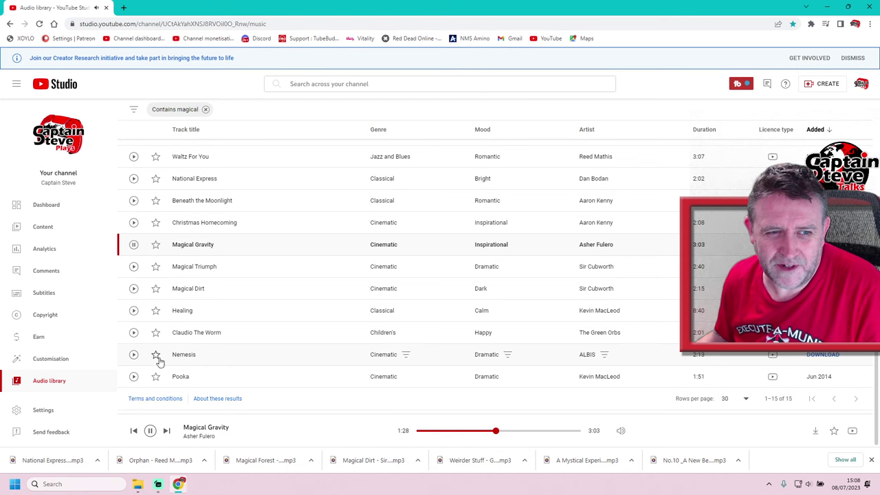
click(134, 355)
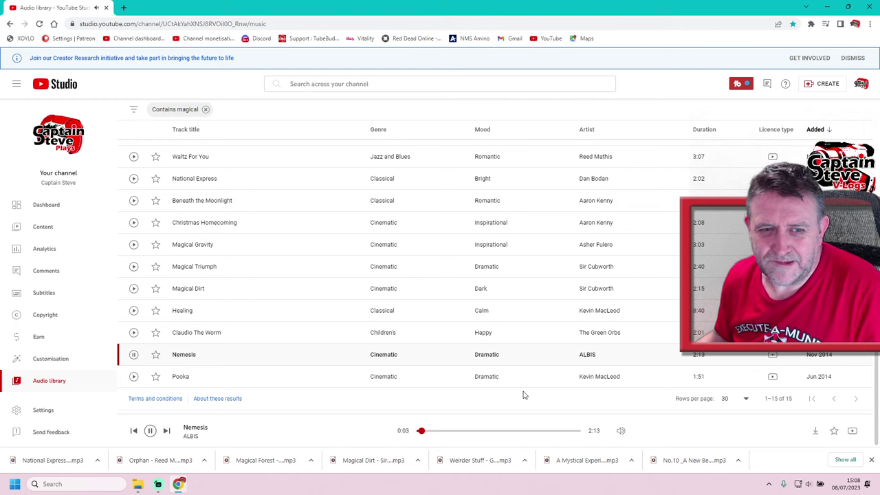
click(470, 430)
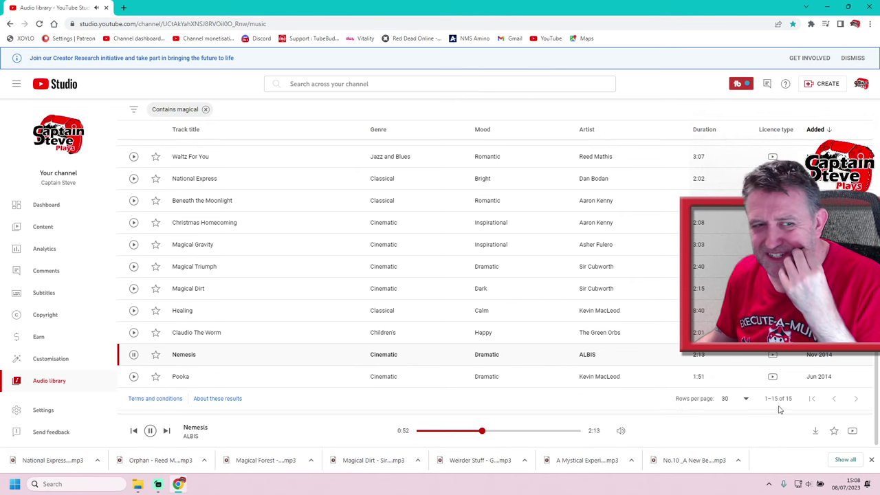
click(824, 354)
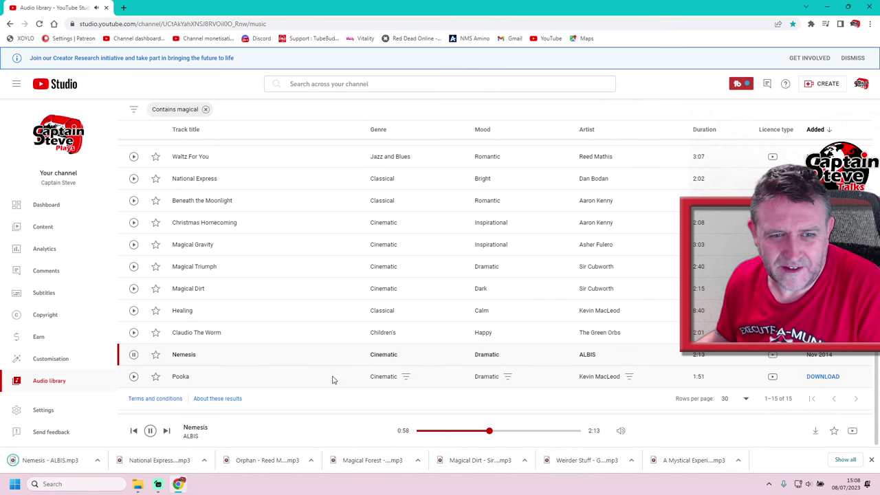
Replace the "magical" filter with a music search for "fantasia"
scroll(400, 387, up, 3)
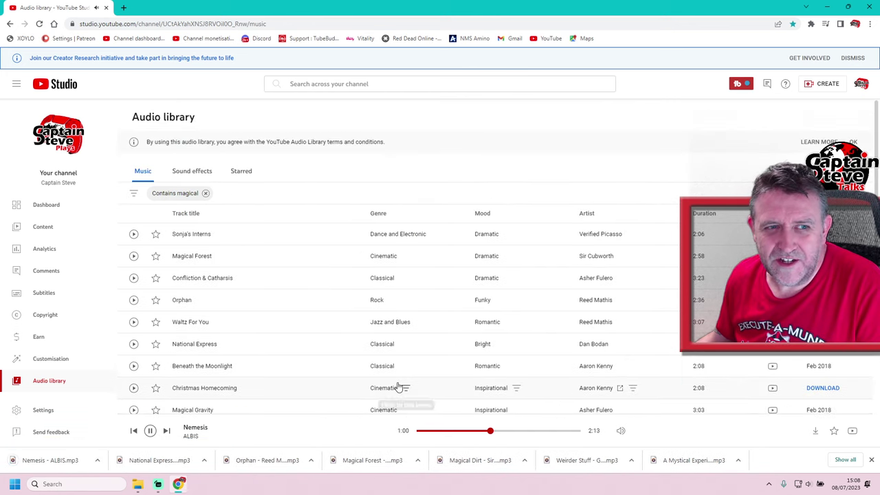
click(205, 193)
click(206, 193)
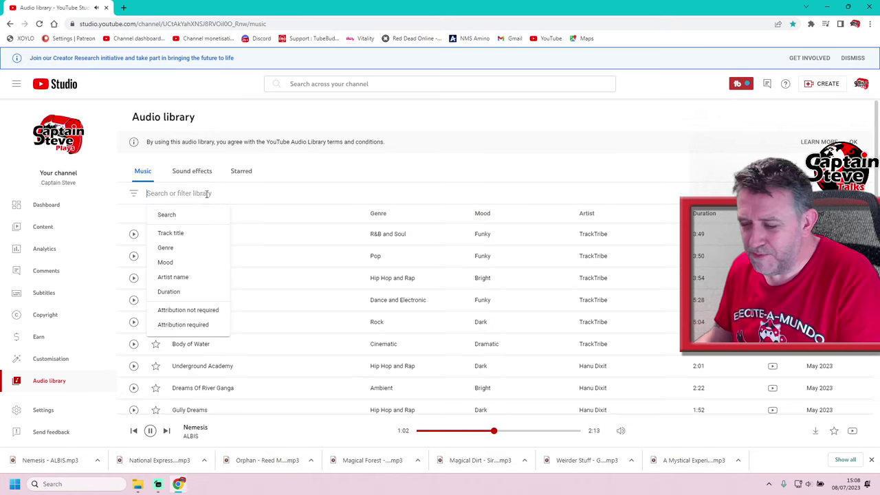
text(fantasia)
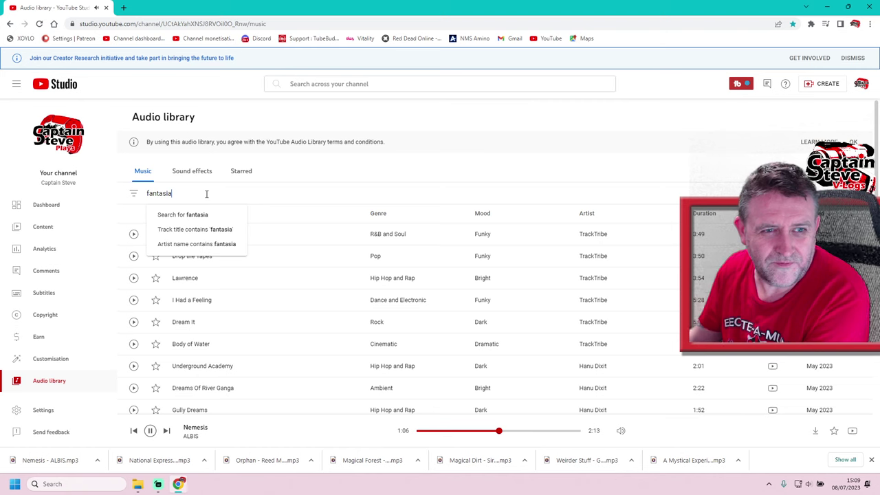
click(198, 215)
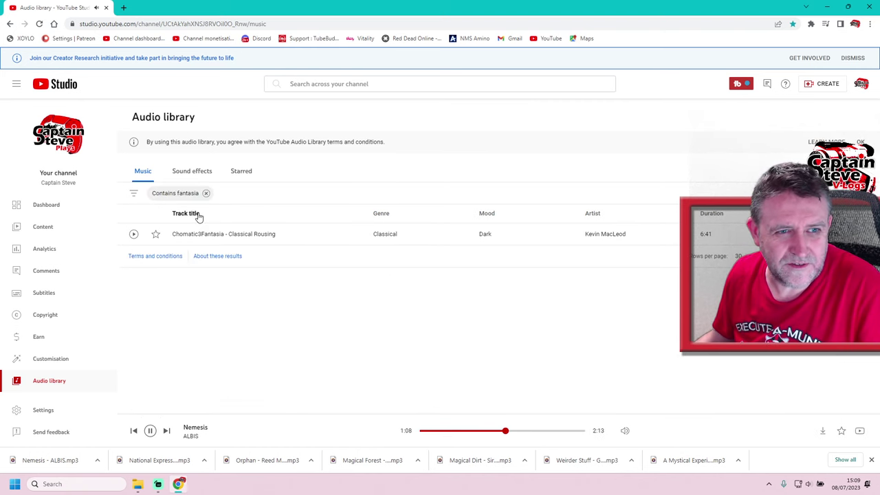
Preview and pause Chomatic3Fantasia - Classical Rousing, and clear the "fantasia" filter and the finished downloads list
click(133, 234)
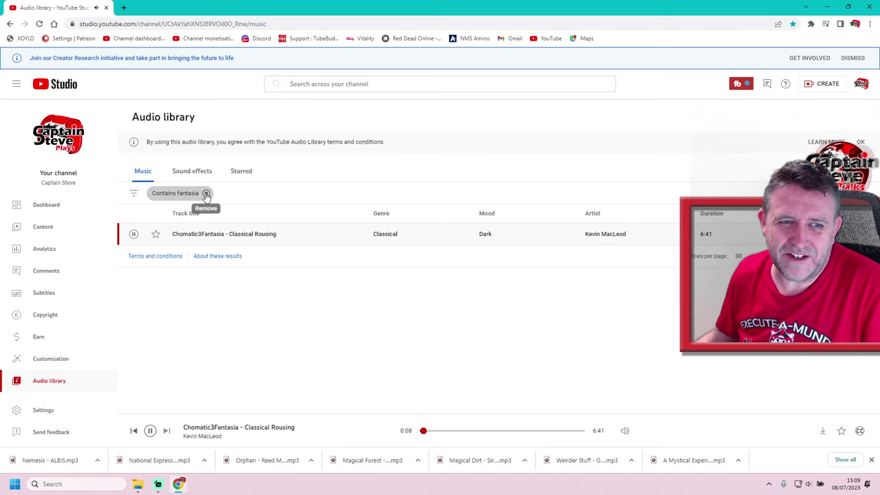
click(135, 234)
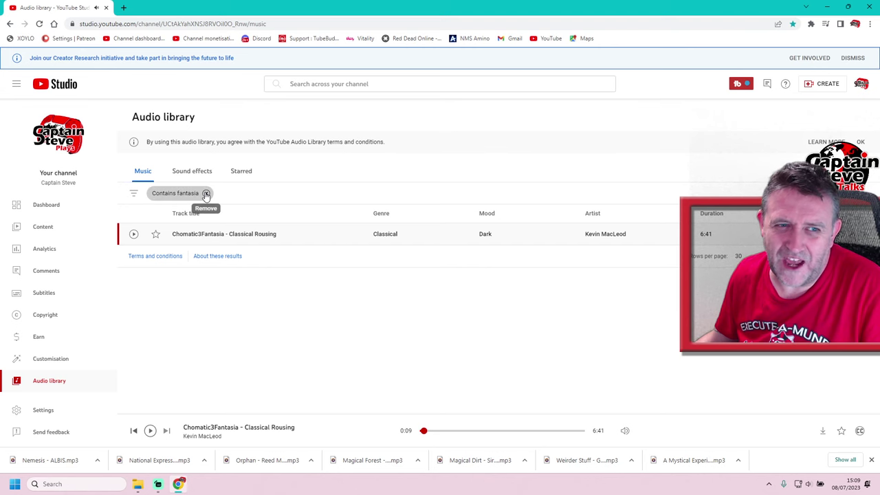
click(205, 194)
click(210, 194)
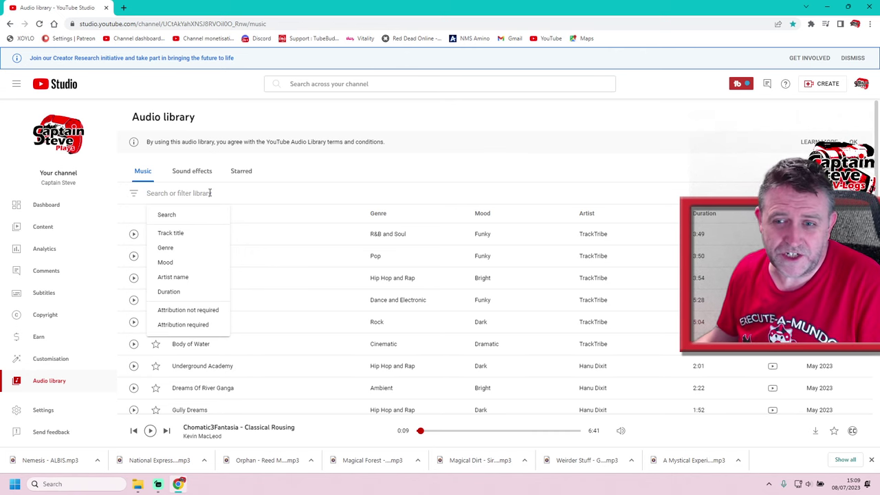
click(871, 459)
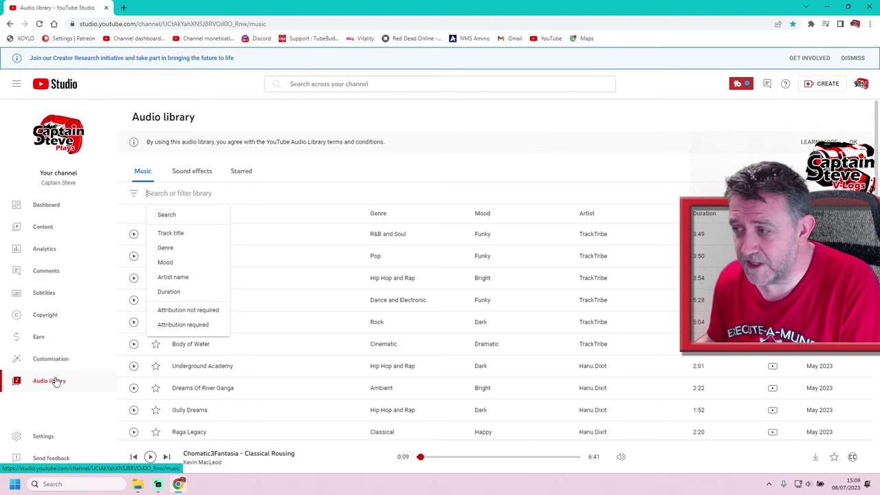
Open the channel's comments page in YouTube Studio
click(48, 272)
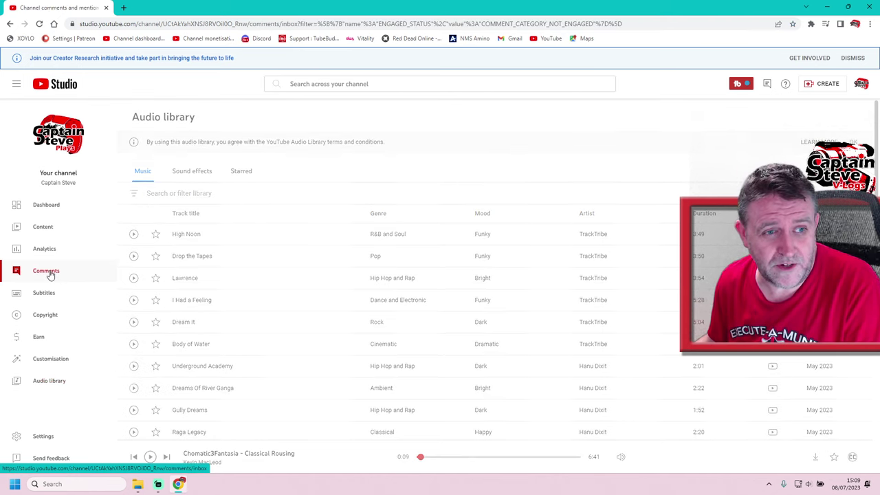
click(295, 244)
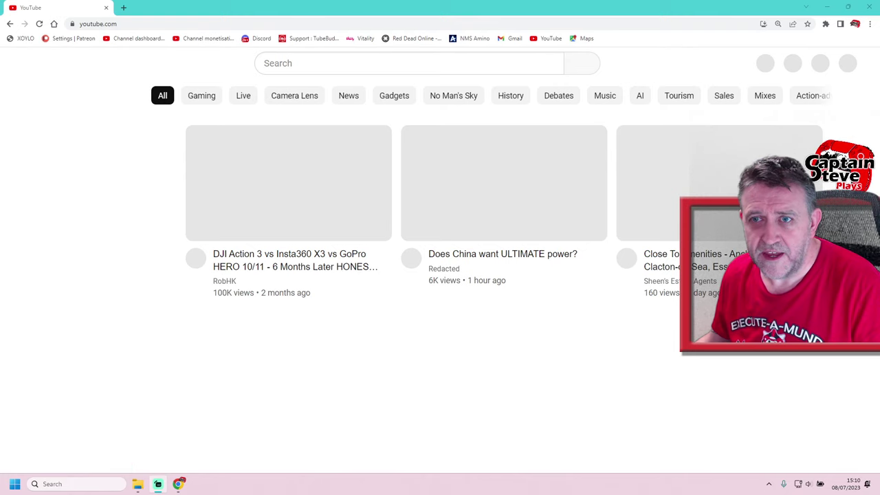
Switch to the YouTube site and open the Community page of your own channel
click(845, 64)
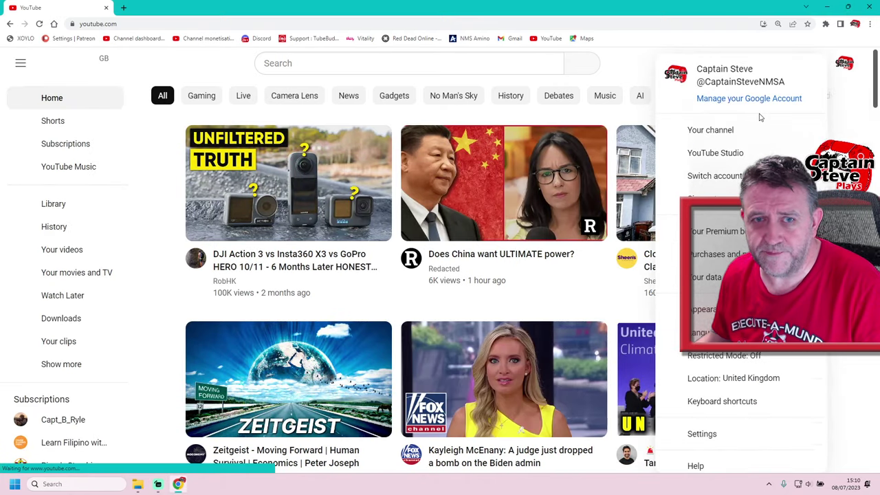
click(712, 131)
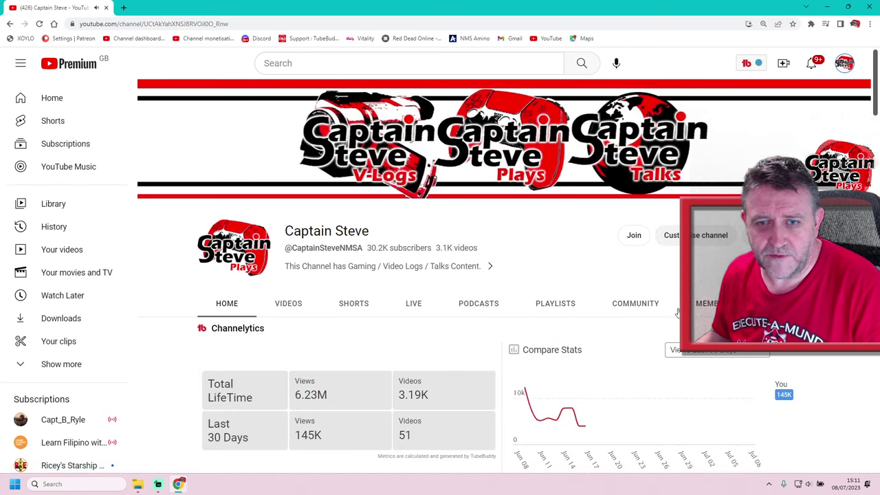
click(662, 309)
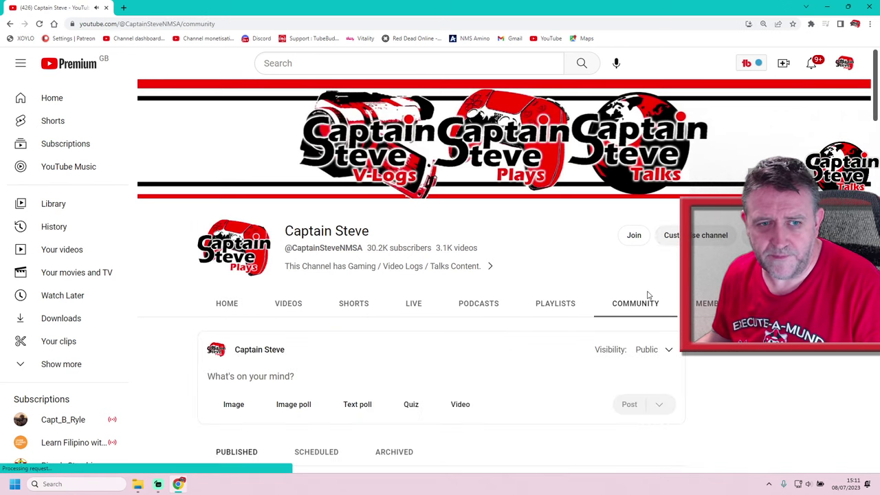
Open the Early Access post for editing, cut its text and video link to the clipboard, and cancel the edit
scroll(646, 296, down, 4)
scroll(647, 296, down, 1)
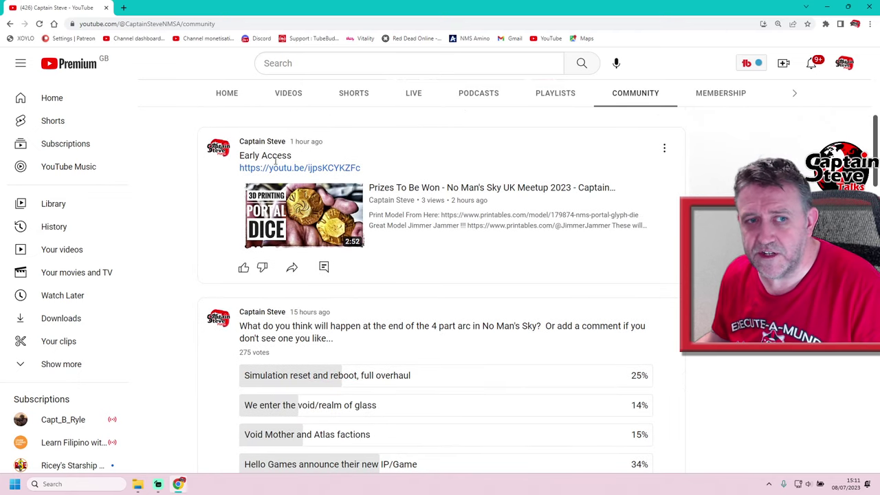
scroll(367, 161, up, 1)
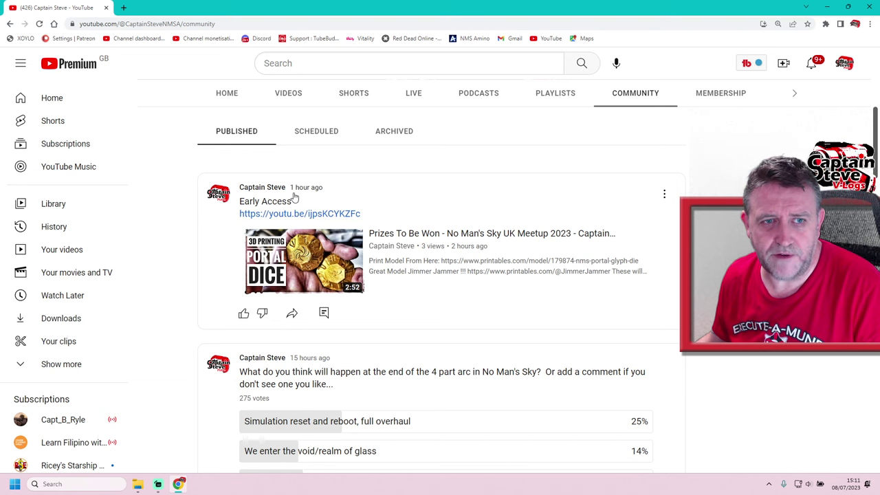
click(664, 195)
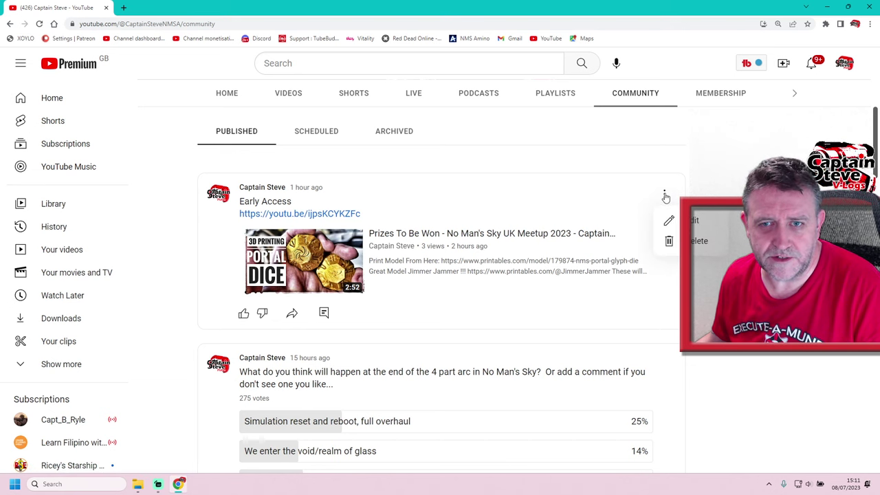
click(670, 220)
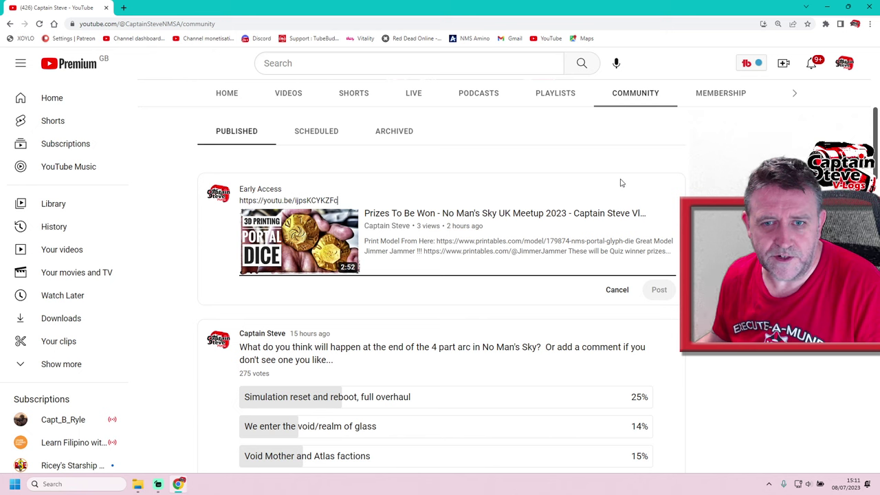
drag(353, 202, 191, 184)
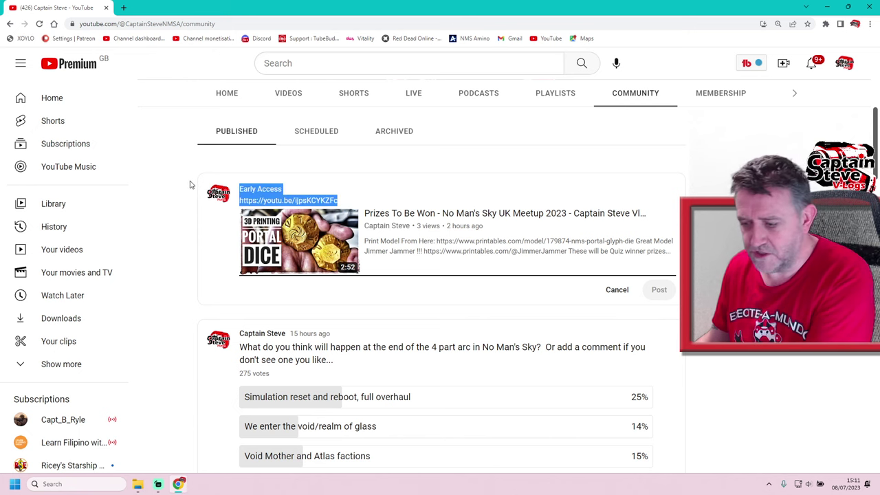
key(ctrl+x)
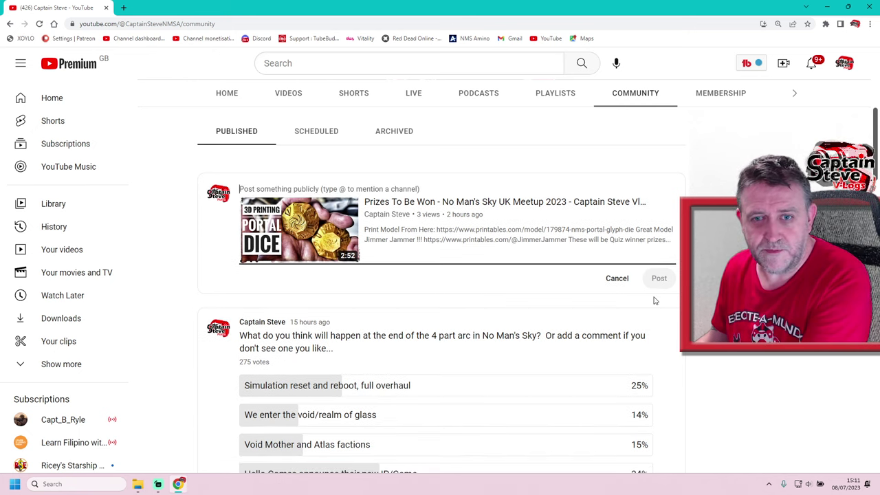
click(616, 279)
Delete the Early Access post from the channel's published community posts
click(664, 195)
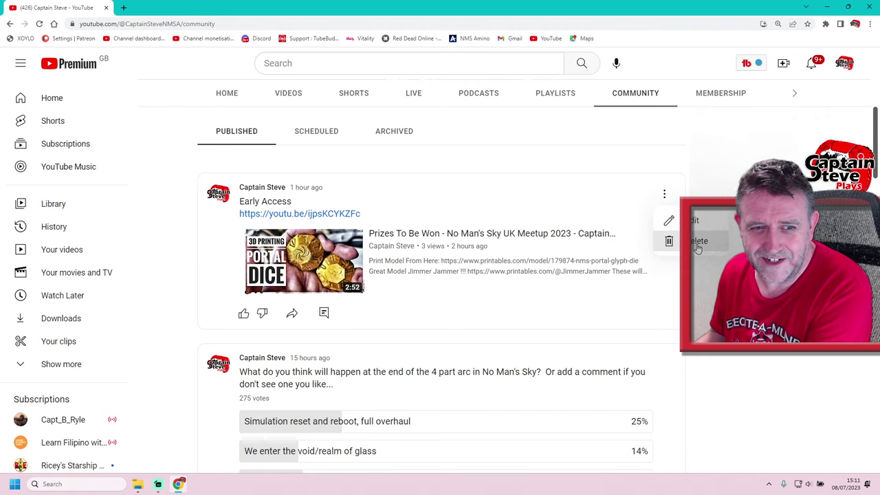
click(666, 240)
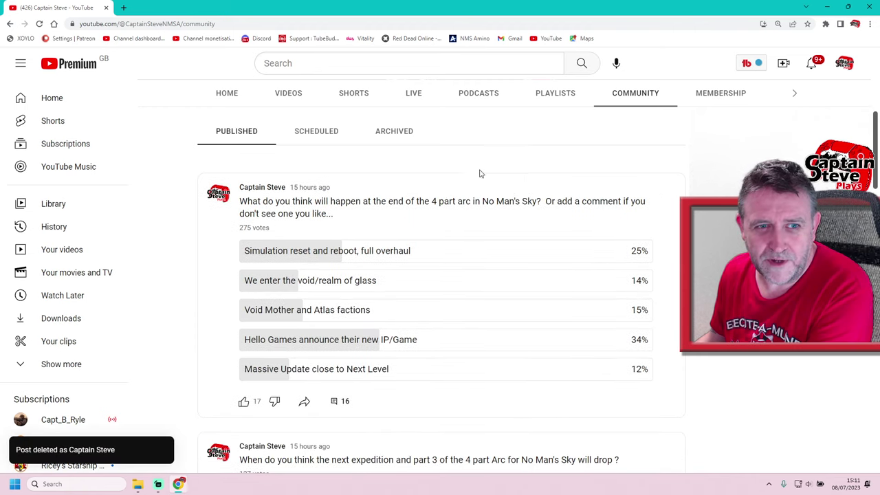
Publish a new community post with the copied Early Access text and video link, with visibility set to Access to unlisted videos and higher
scroll(475, 163, up, 1)
scroll(476, 163, up, 3)
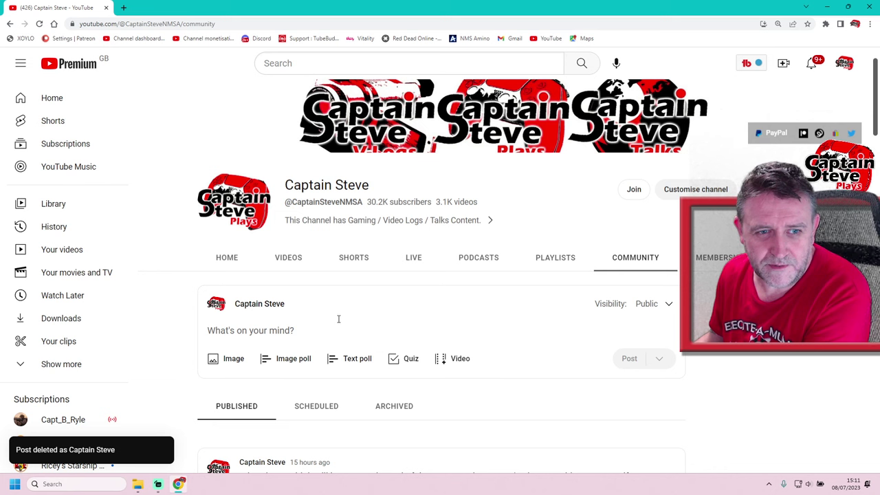
click(323, 330)
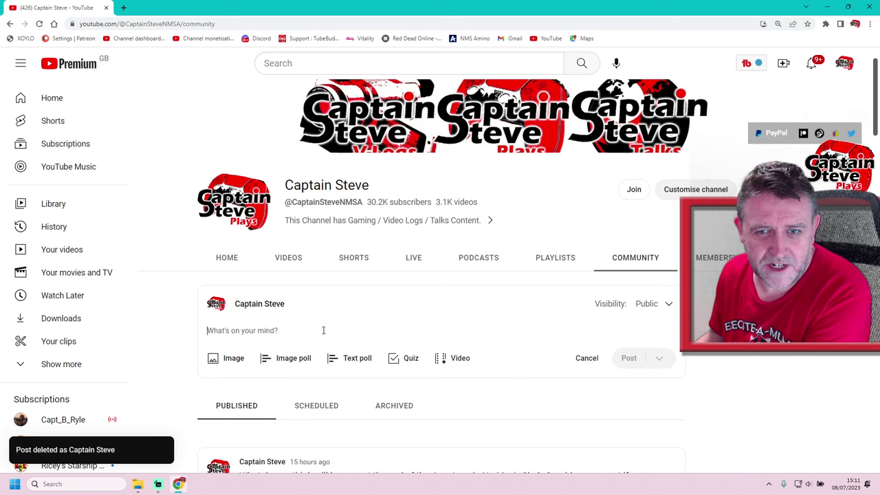
click(667, 303)
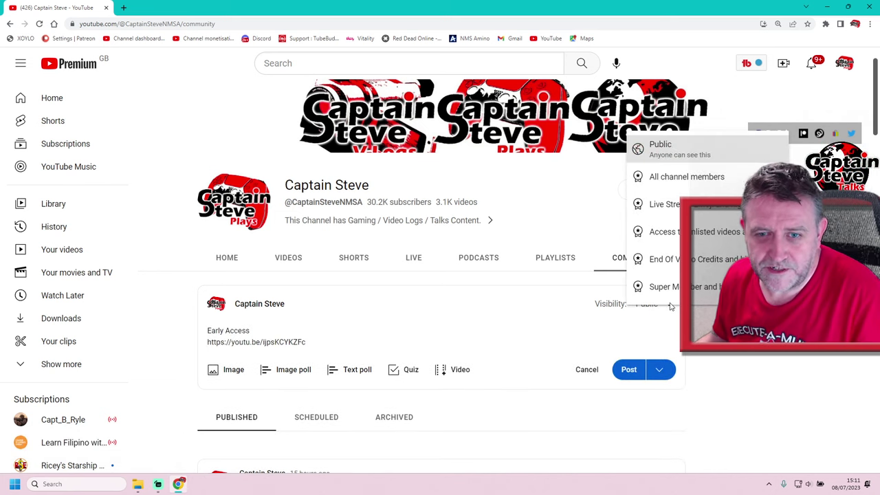
click(677, 234)
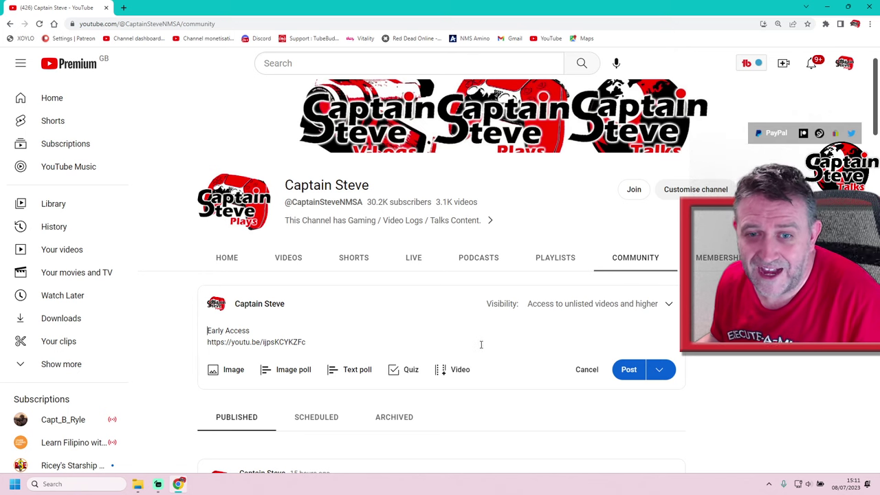
click(630, 370)
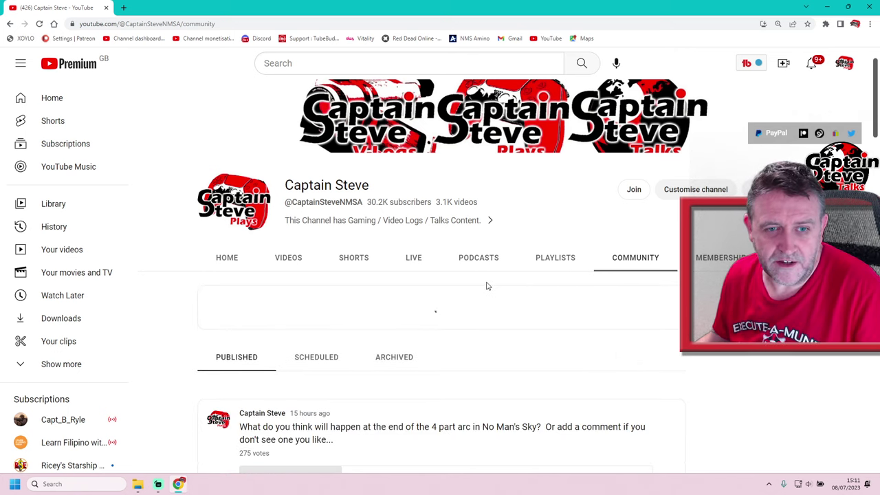
Review the newly published post and the No Man's Sky 4 part arc poll, highlighting the percentage for Hello Games announcing their new IP/Game
scroll(488, 283, down, 3)
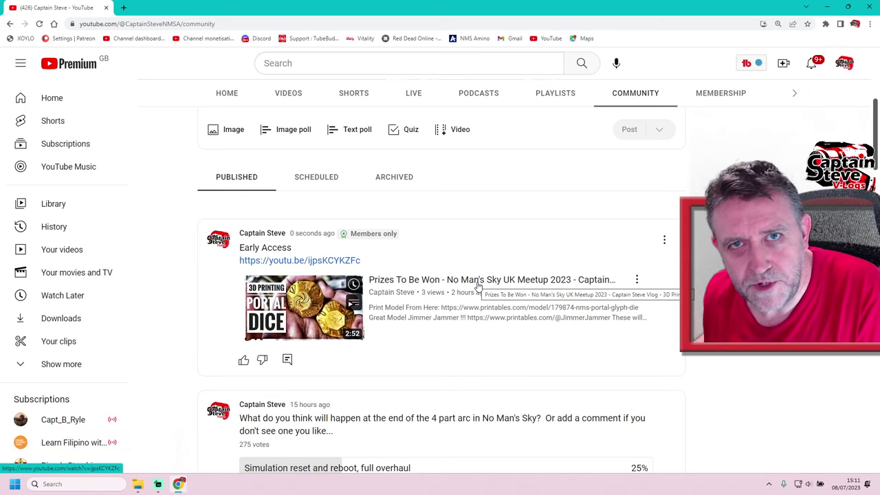
scroll(479, 287, down, 3)
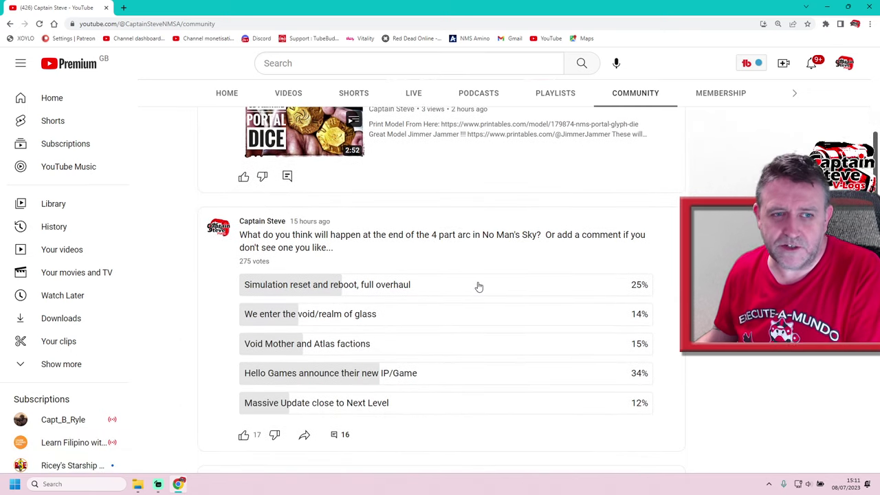
scroll(479, 287, down, 1)
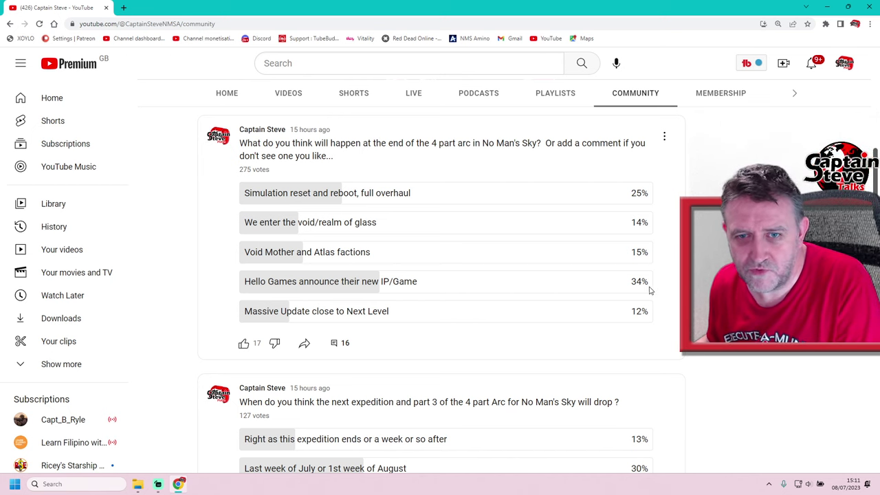
drag(645, 283, 631, 286)
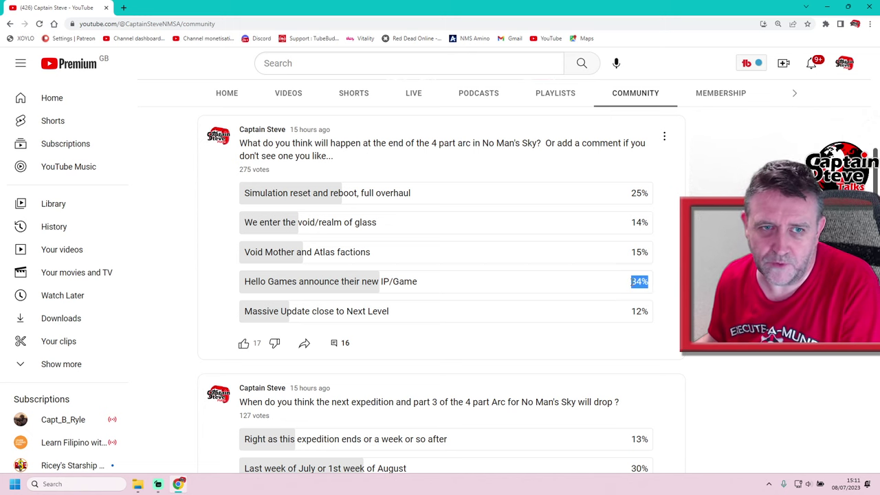